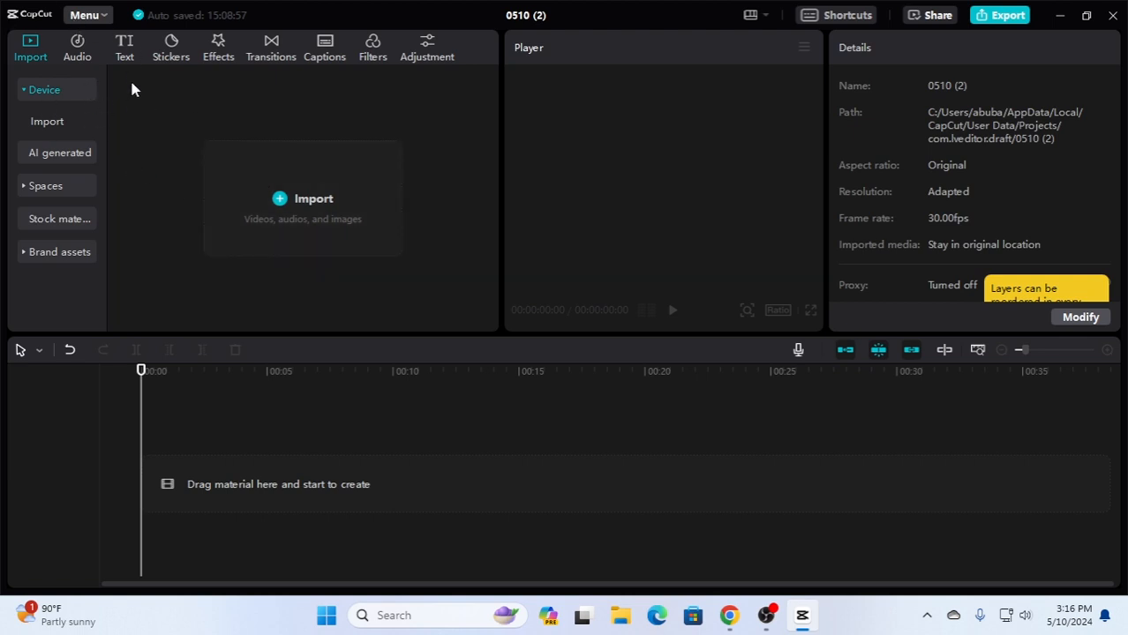
Import the mixkit fashion-model-with-sunglasses video and place it at the start of the timeline
click(314, 203)
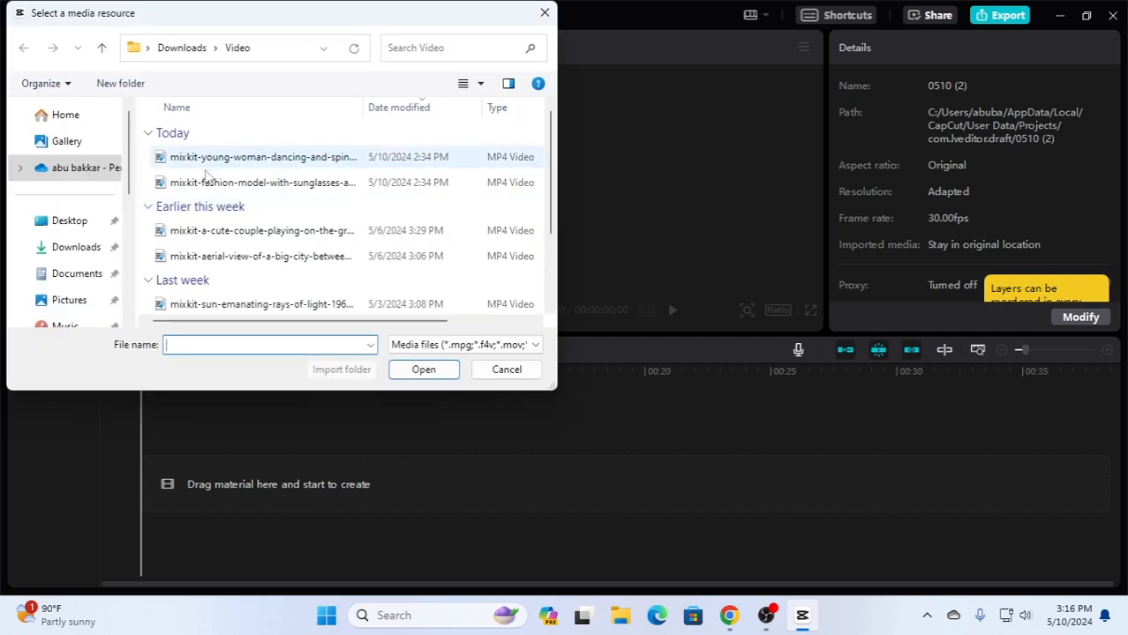
click(287, 185)
click(423, 371)
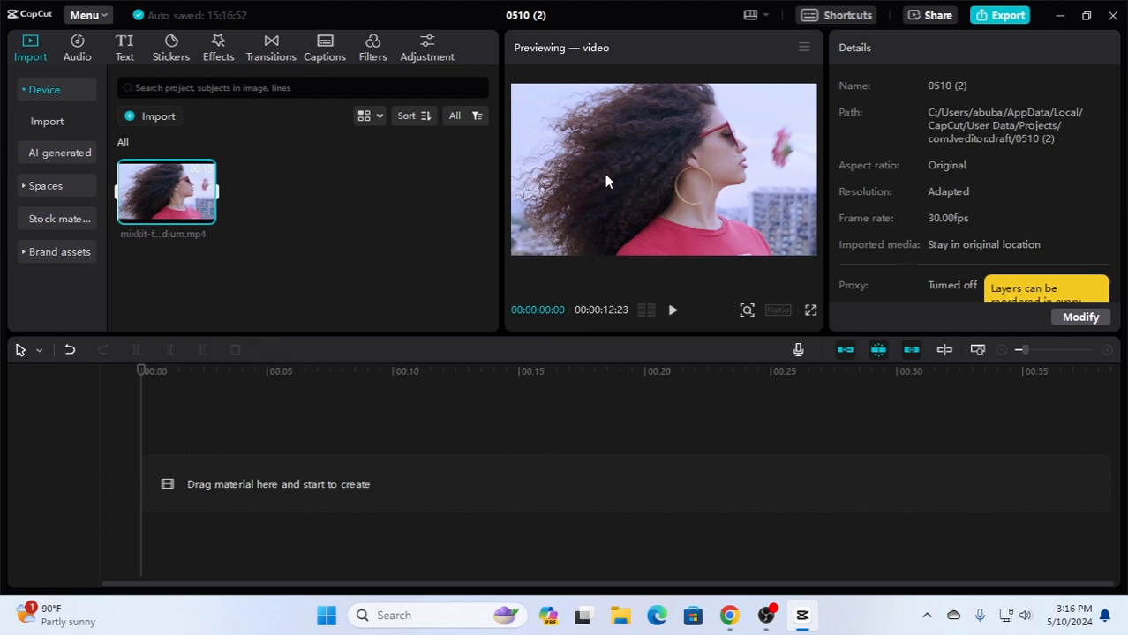
drag(163, 194, 150, 490)
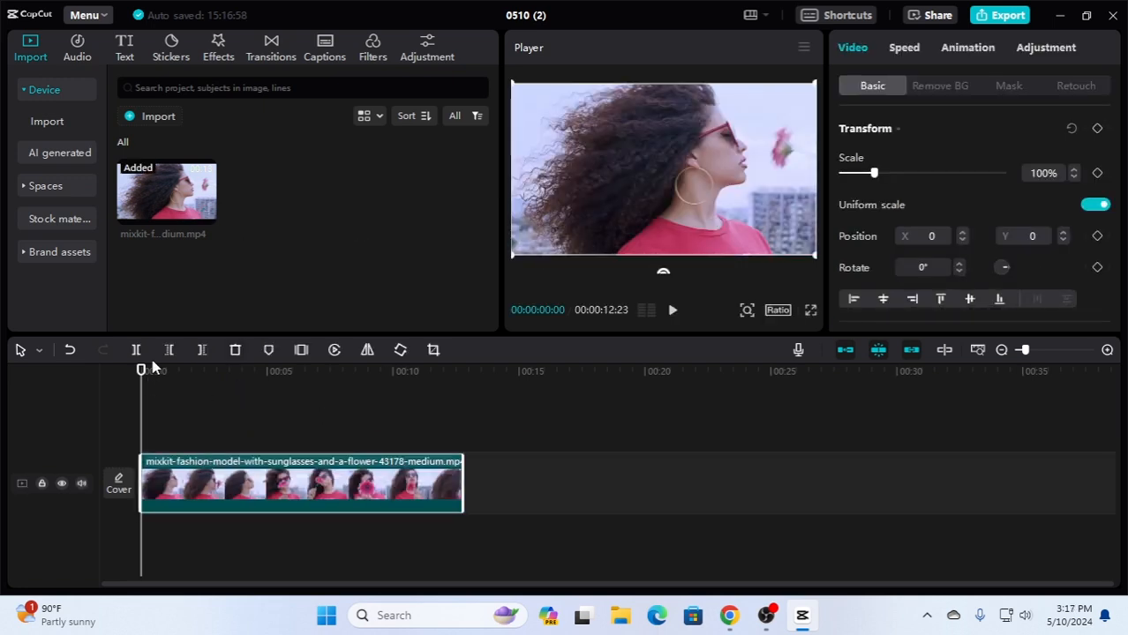
Split the timeline clip into five segments at 00:00:02:09, shortly before 6 seconds, 00:00:08:09 and 00:00:11:00
drag(142, 377, 199, 376)
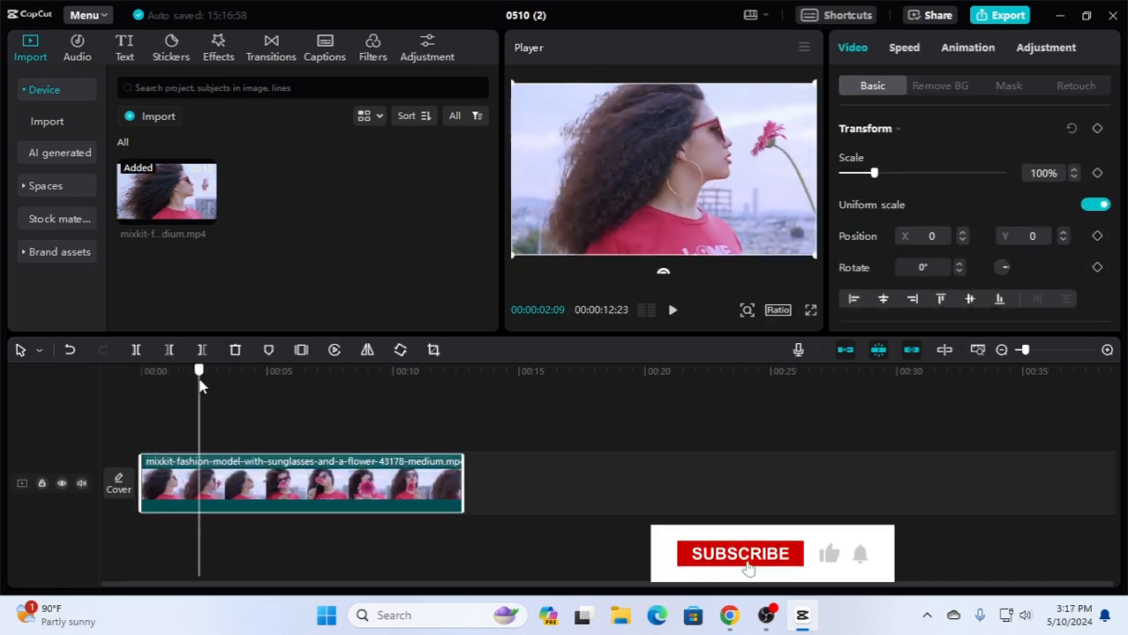
click(137, 350)
drag(199, 377, 350, 383)
click(137, 350)
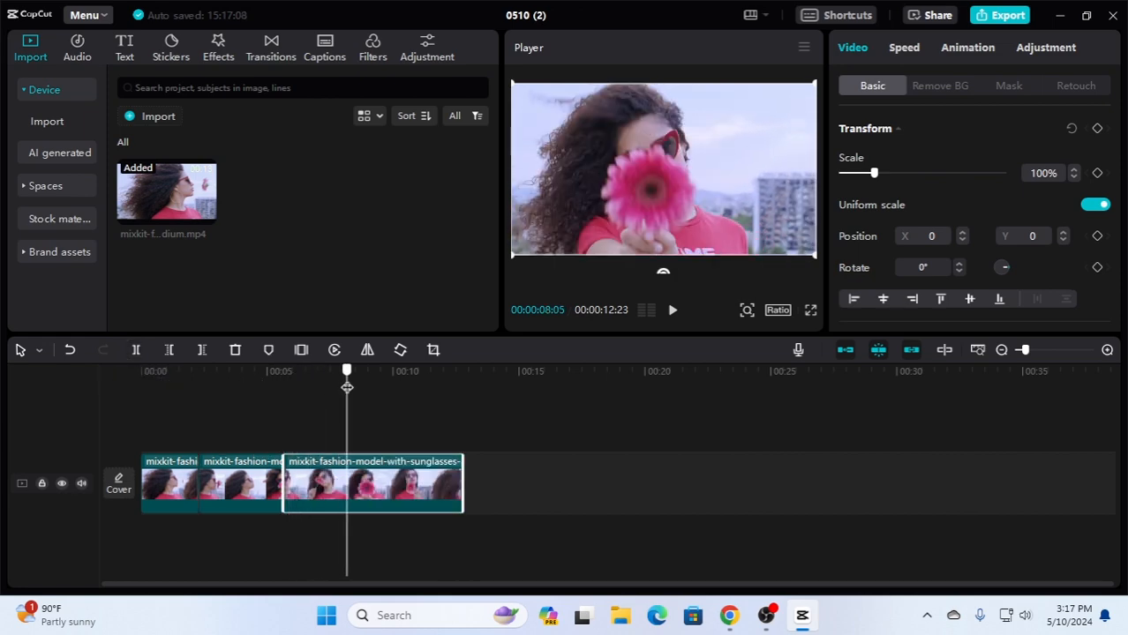
click(142, 350)
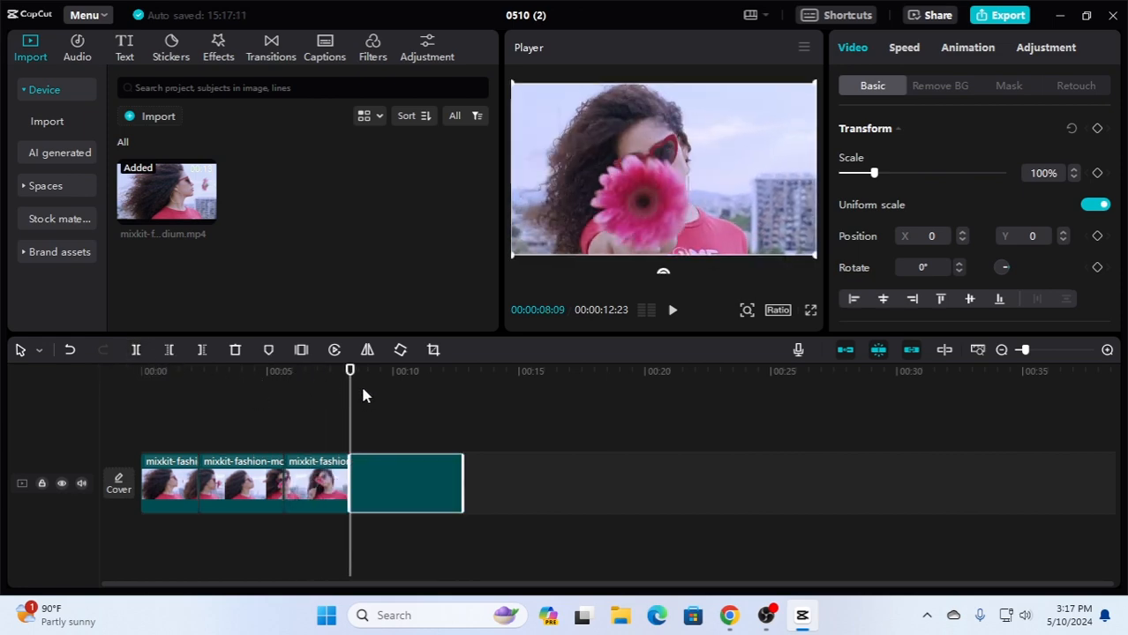
drag(351, 381, 418, 388)
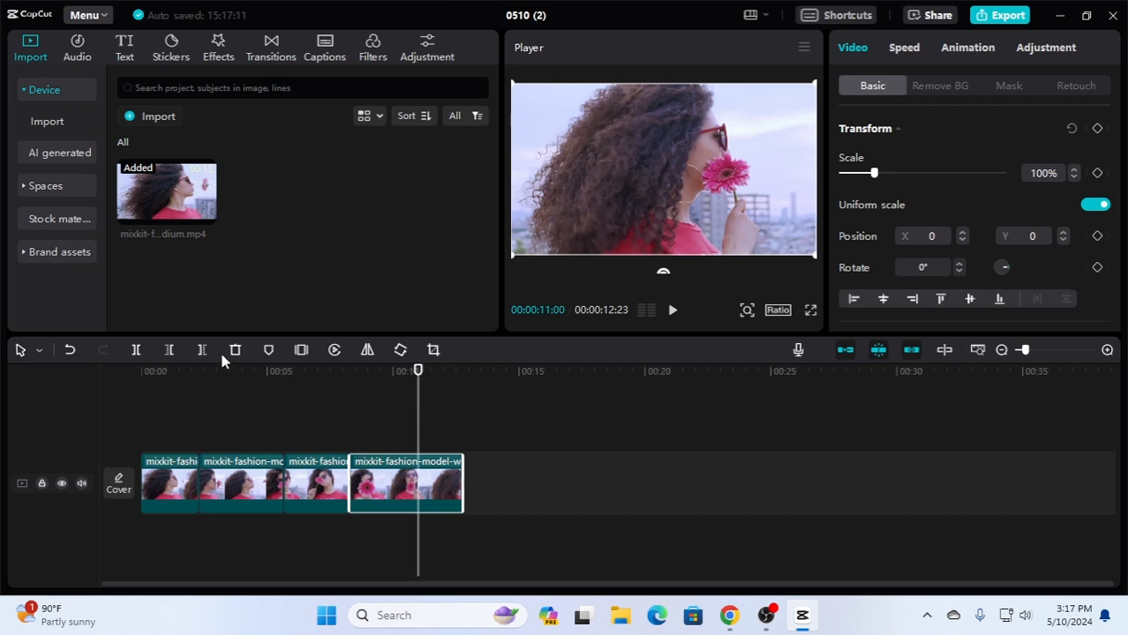
click(136, 350)
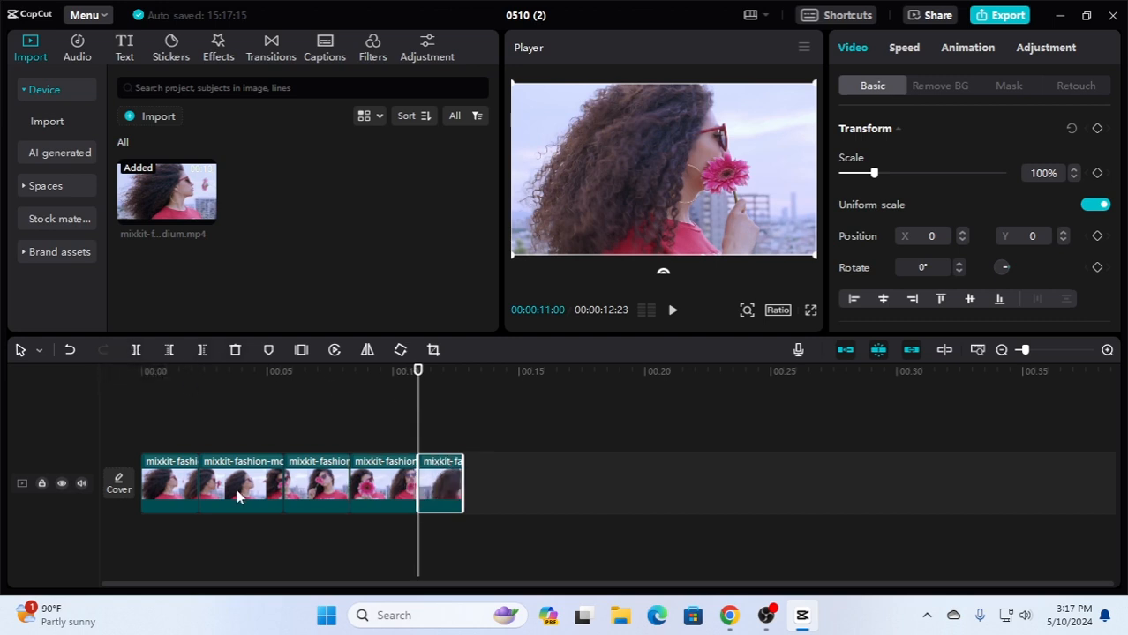
Return the playhead to the start of the timeline and select the first of the five clip segments
drag(419, 372, 97, 415)
click(164, 499)
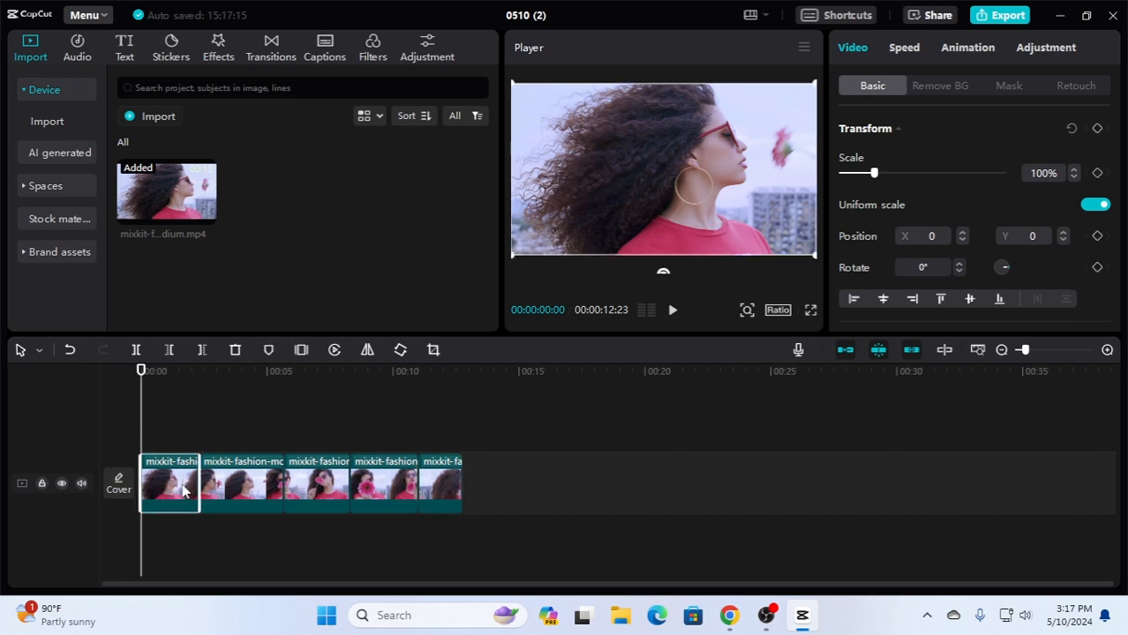
click(265, 494)
click(173, 494)
click(249, 491)
click(316, 486)
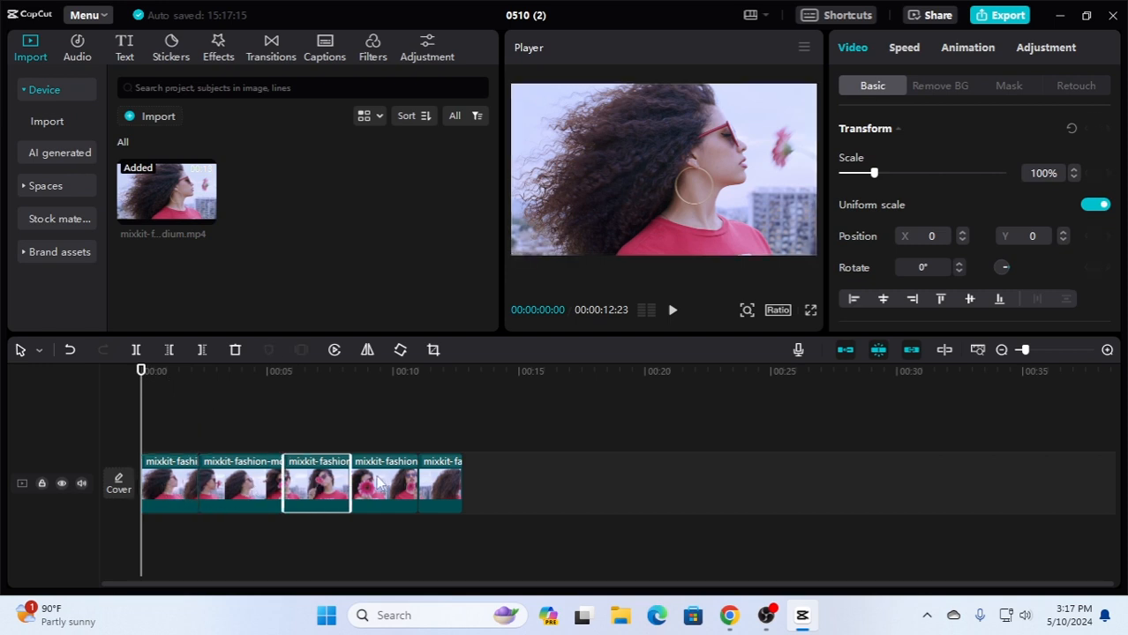
click(380, 484)
click(186, 485)
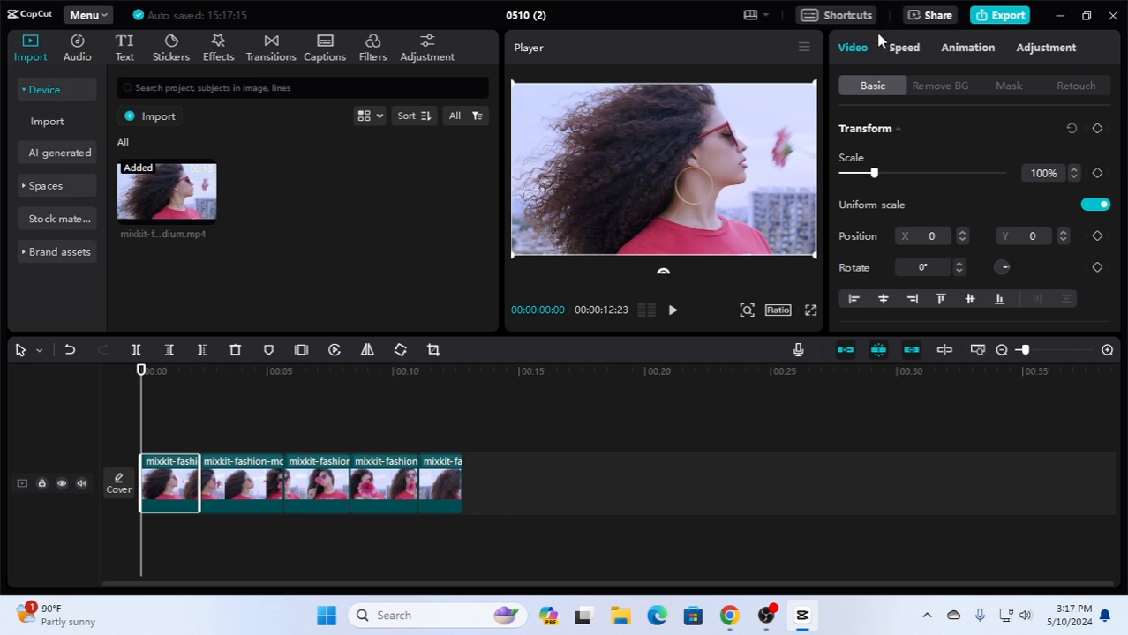
scroll(874, 206, down, 3)
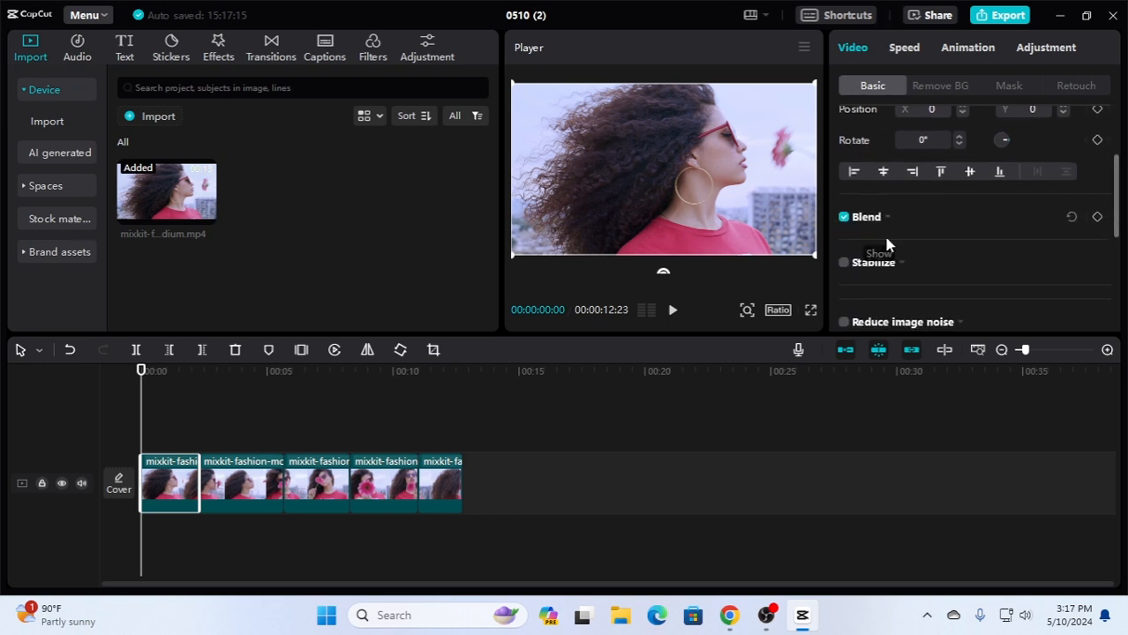
scroll(918, 243, up, 2)
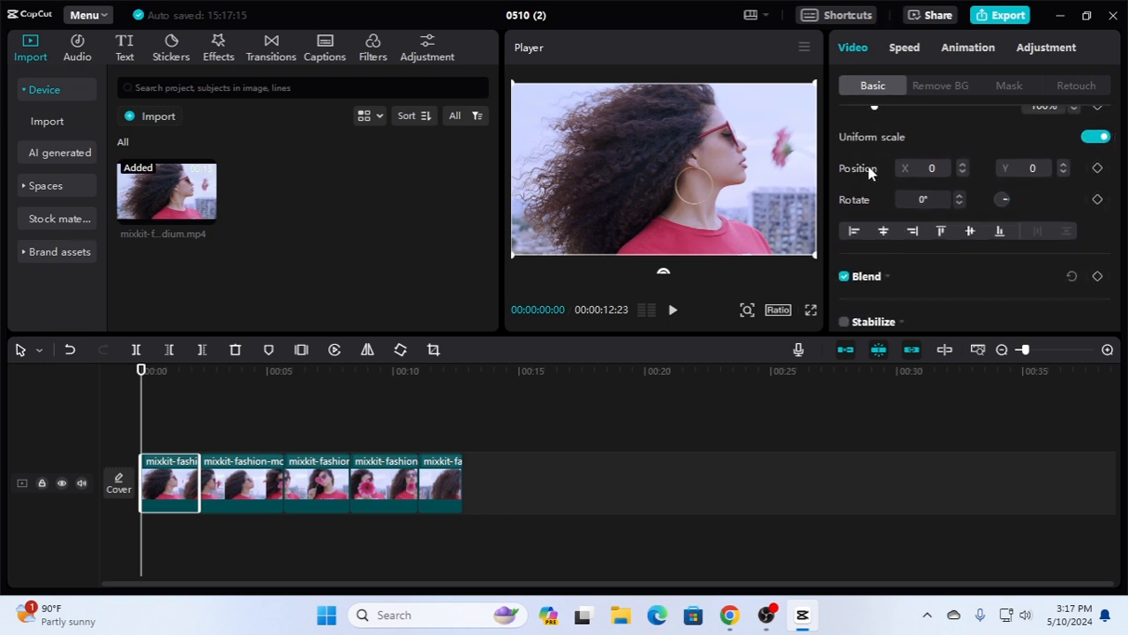
scroll(880, 226, down, 5)
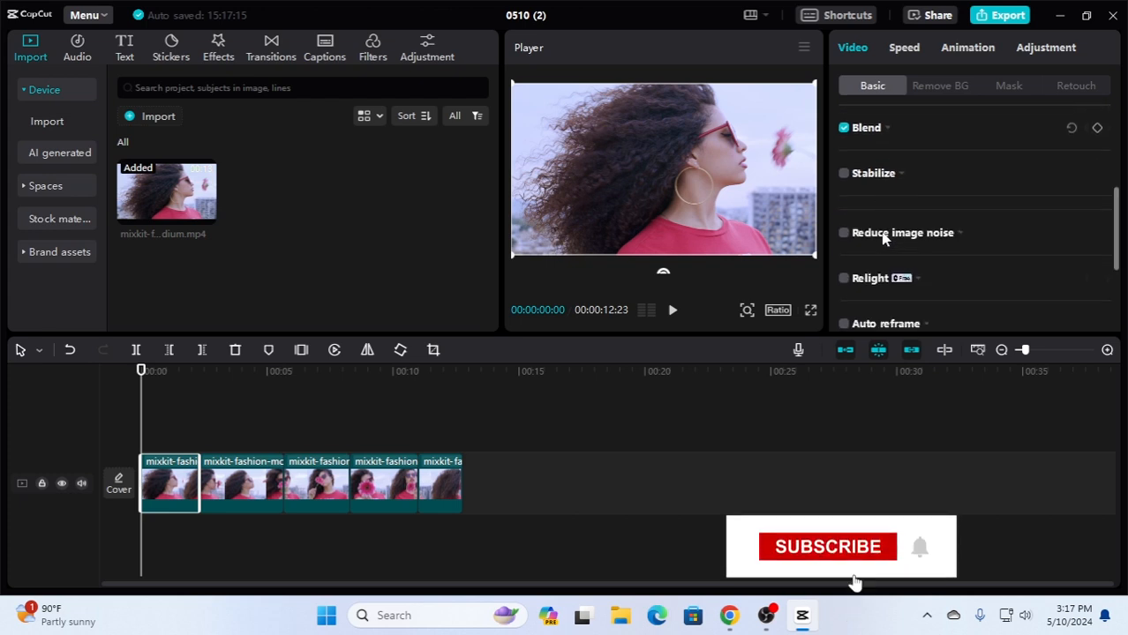
scroll(881, 244, down, 1)
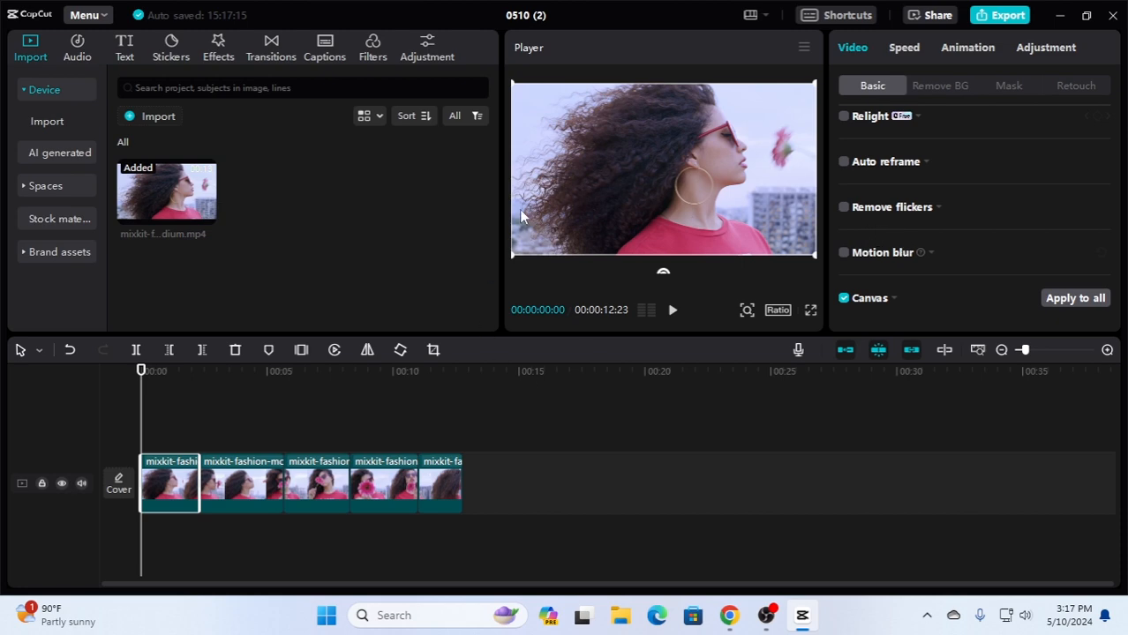
scroll(916, 234, up, 3)
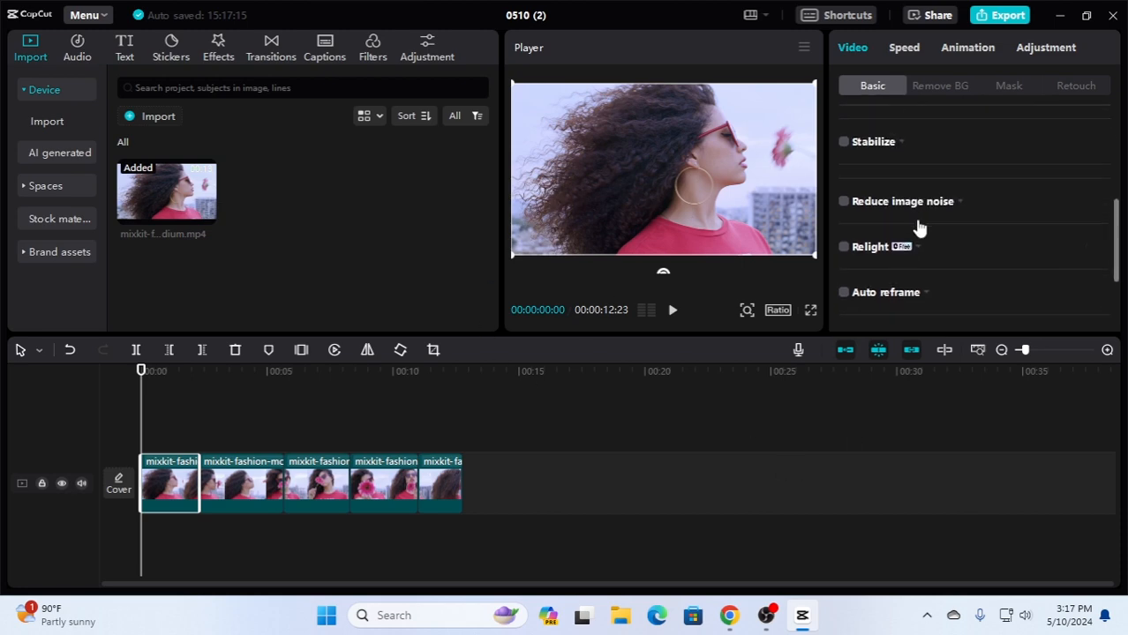
Switch to Chrome, look over the signed-in YouTube channel's home page and its created playlists, and return to CapCut
click(729, 615)
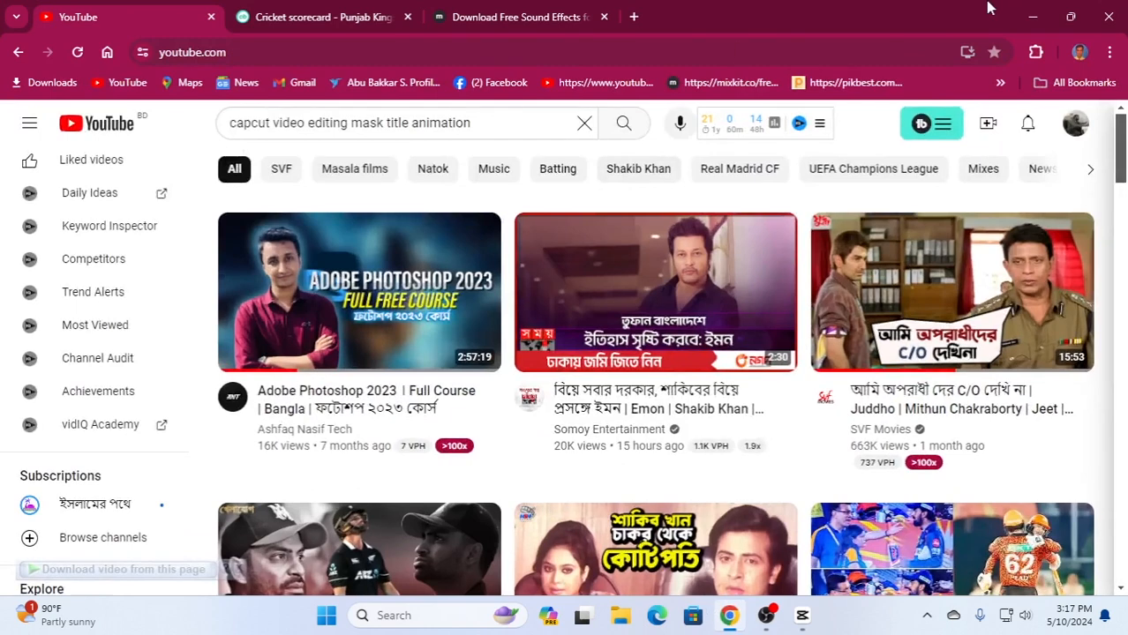
click(1074, 123)
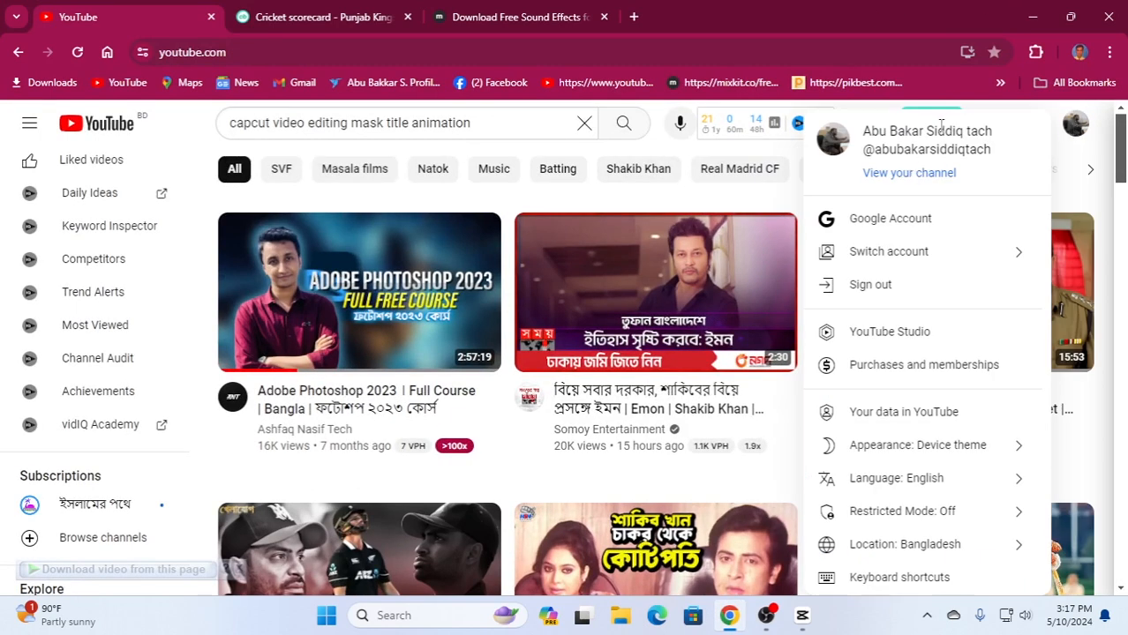
click(900, 175)
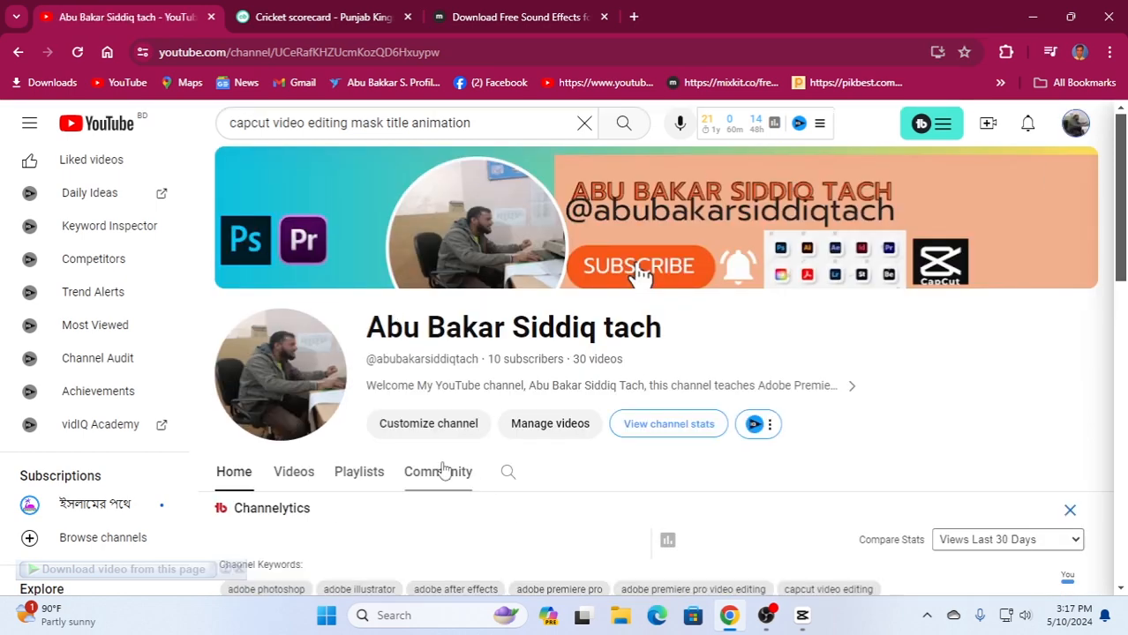
scroll(366, 527, down, 1)
scroll(366, 527, down, 5)
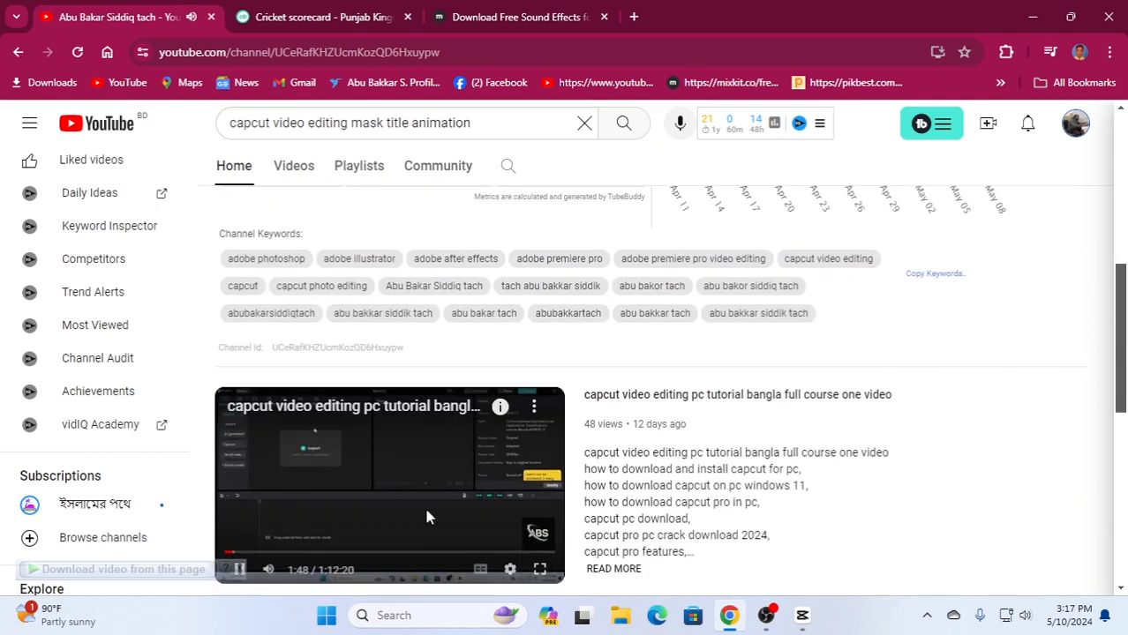
scroll(458, 411, up, 3)
scroll(458, 411, up, 1)
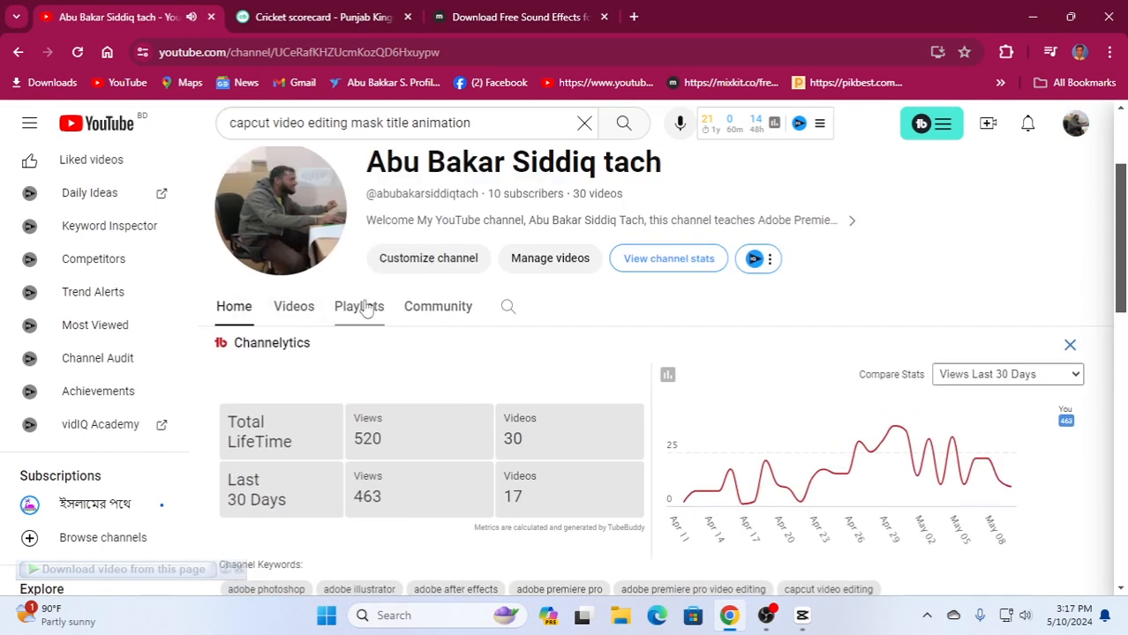
click(366, 306)
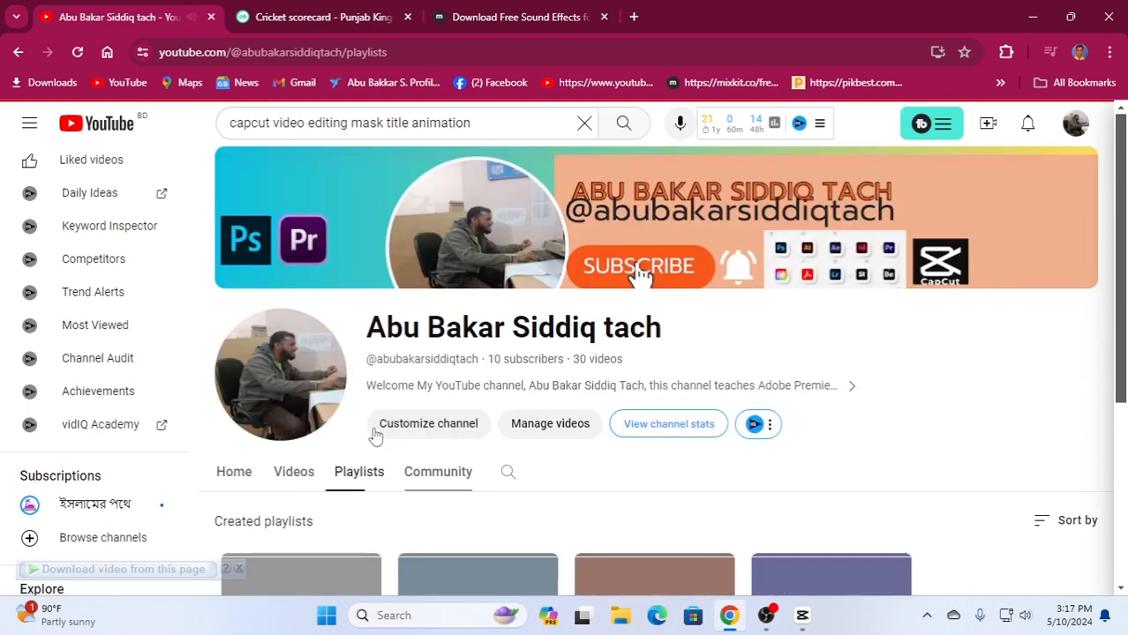
scroll(361, 428, down, 1)
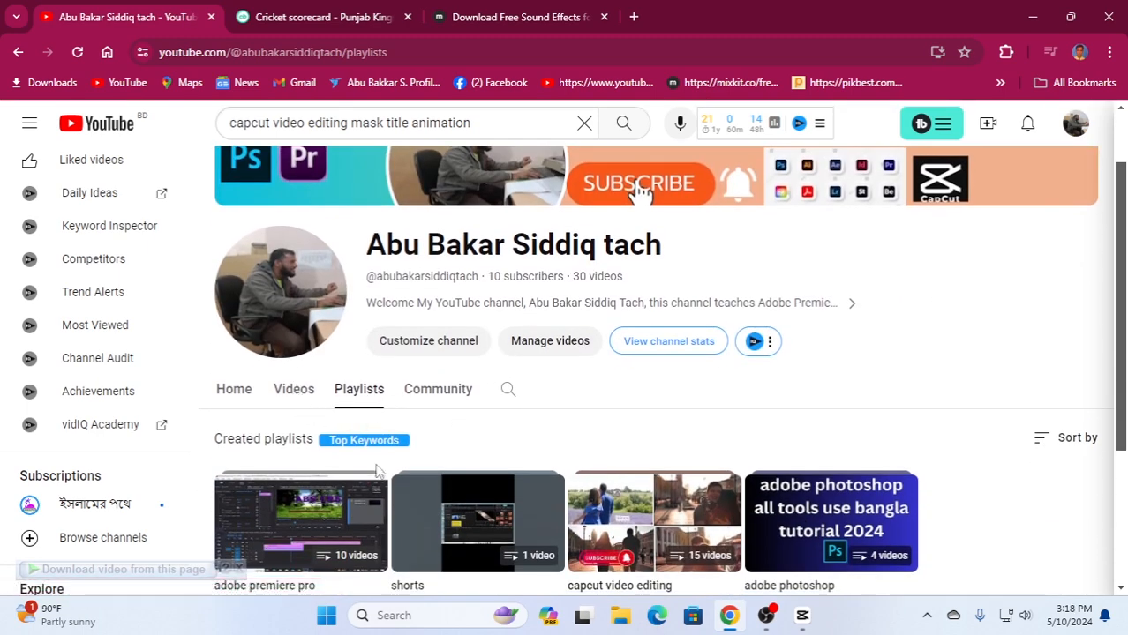
scroll(618, 503, down, 1)
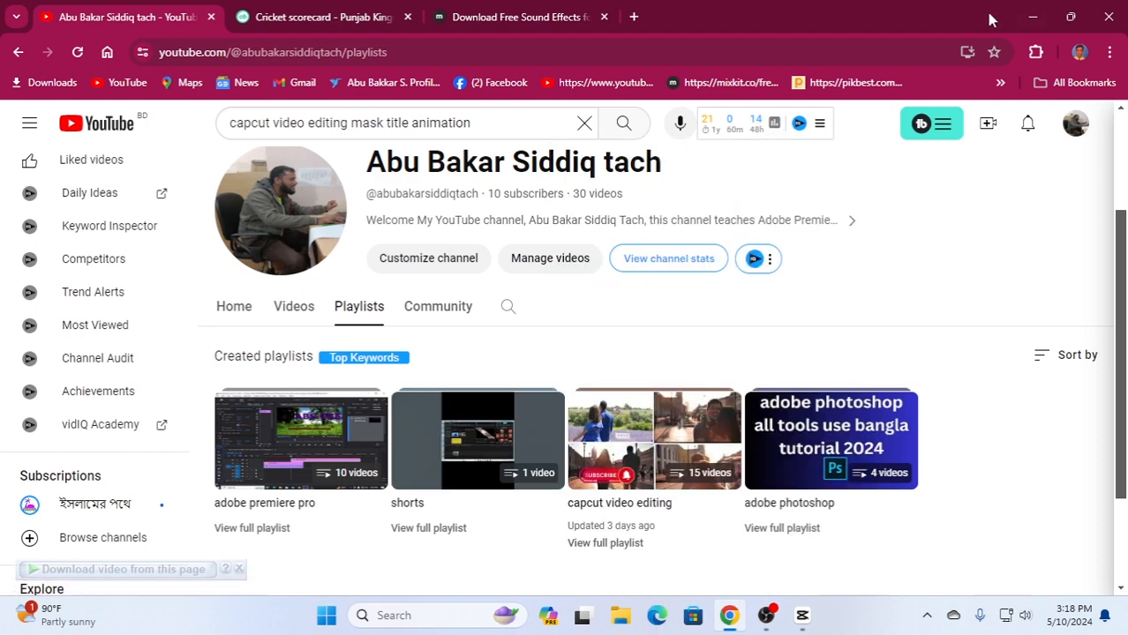
click(1032, 16)
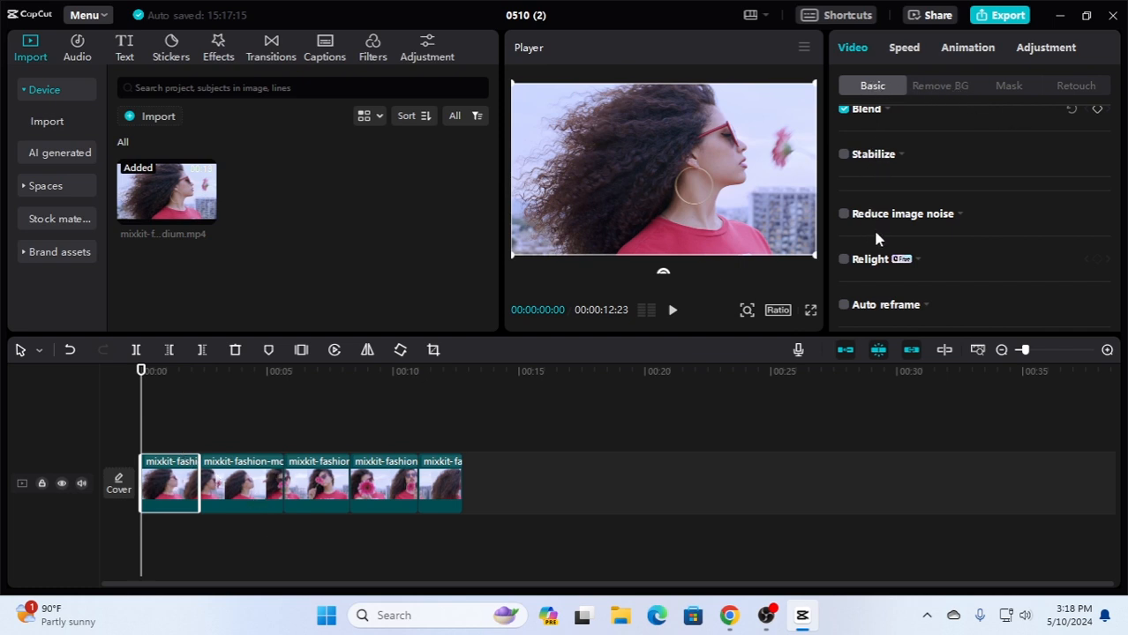
Apply a Mirror mask to the first clip segment and collapse it to a thin line at the frame's centre
scroll(874, 247, down, 3)
scroll(876, 265, up, 5)
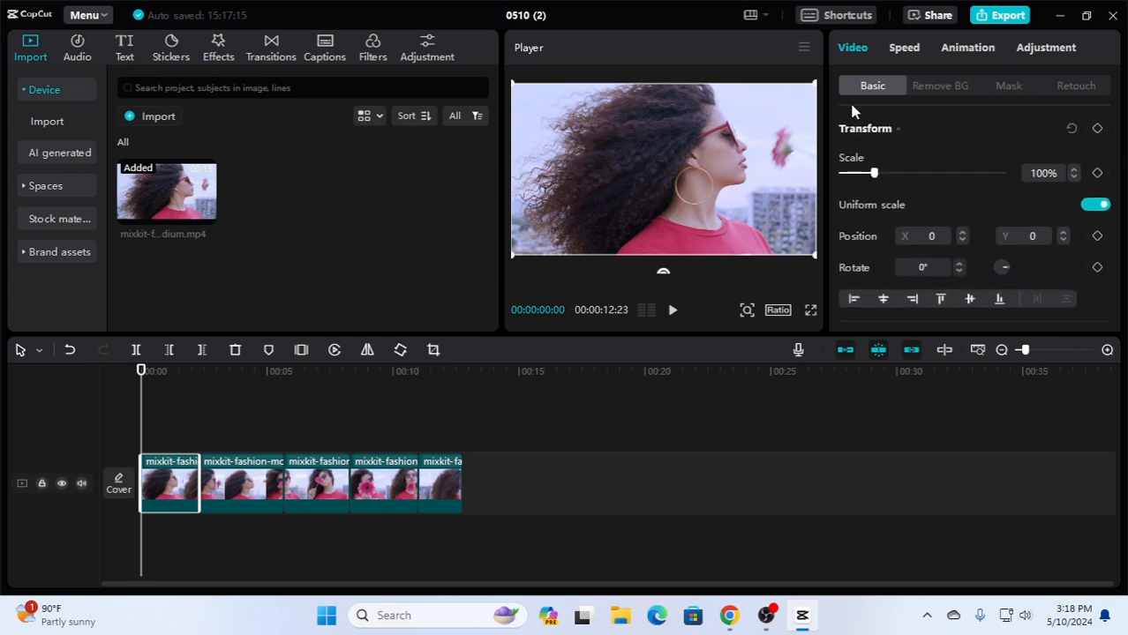
click(1010, 88)
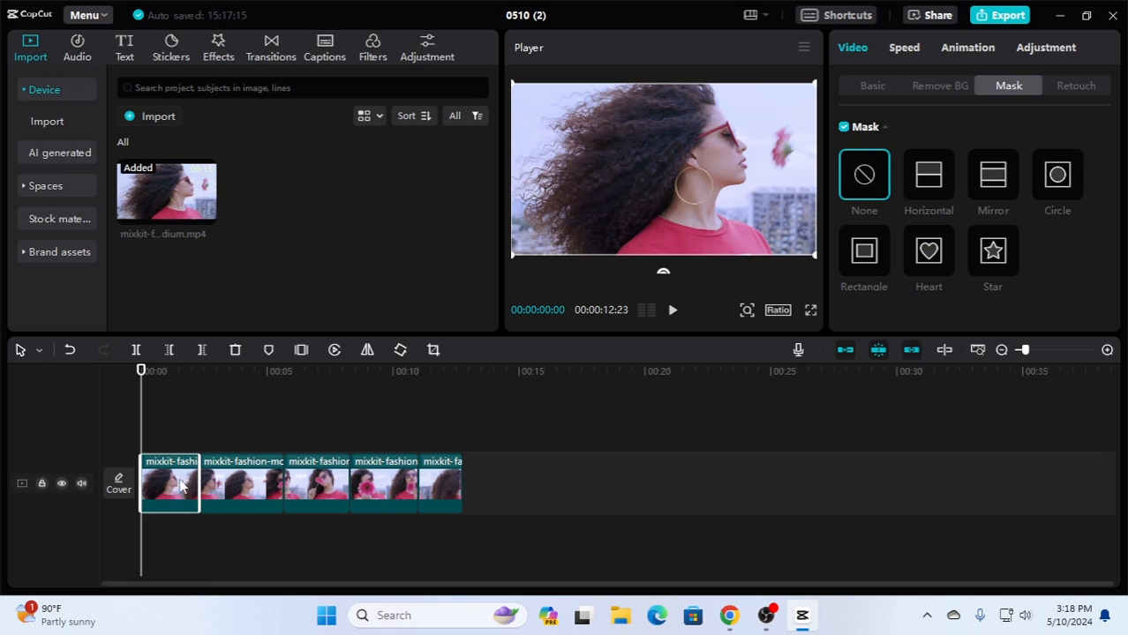
click(999, 179)
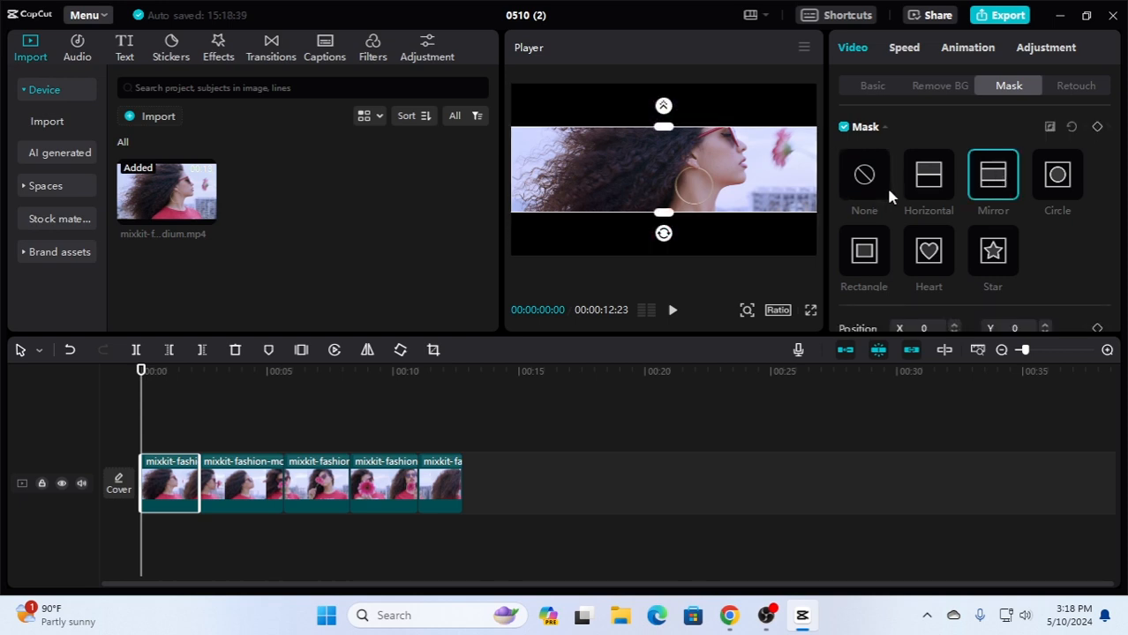
drag(666, 216, 668, 168)
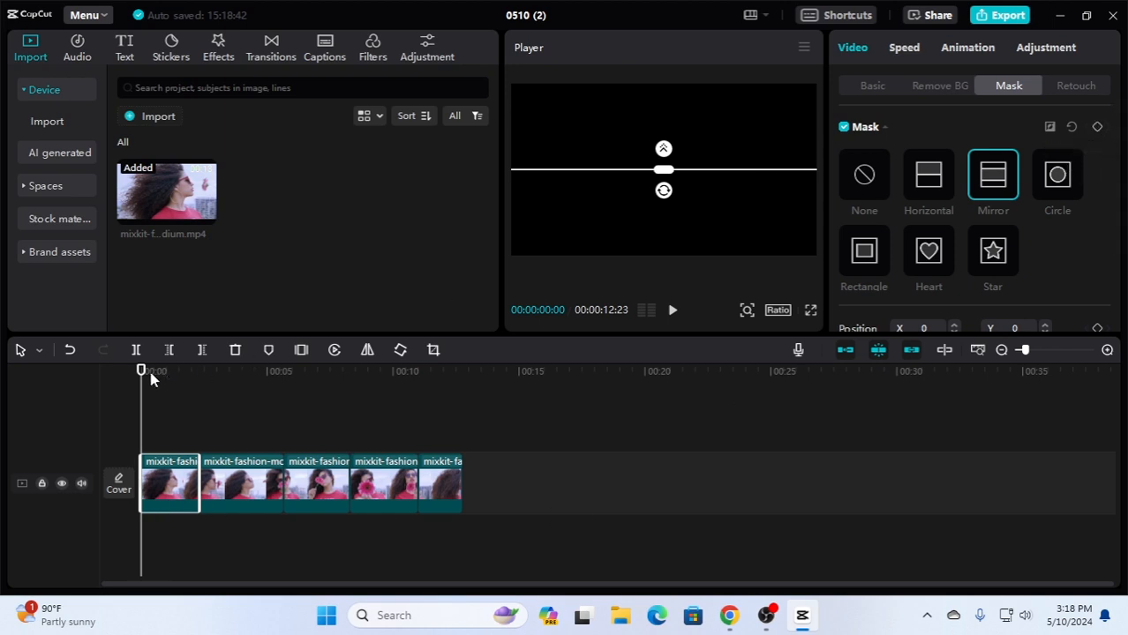
Animate the first segment's mask with a closed keyframe at 00:00:00:10 and the mask opened over the full frame at 00:00:01:17
drag(144, 379, 150, 383)
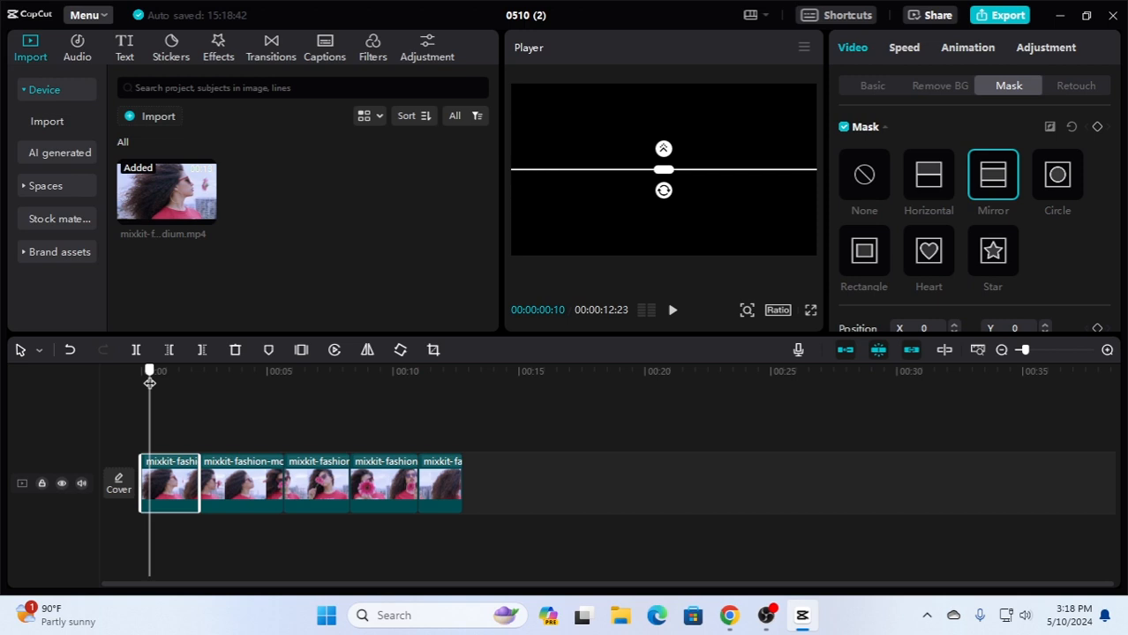
click(1097, 127)
drag(148, 374, 181, 386)
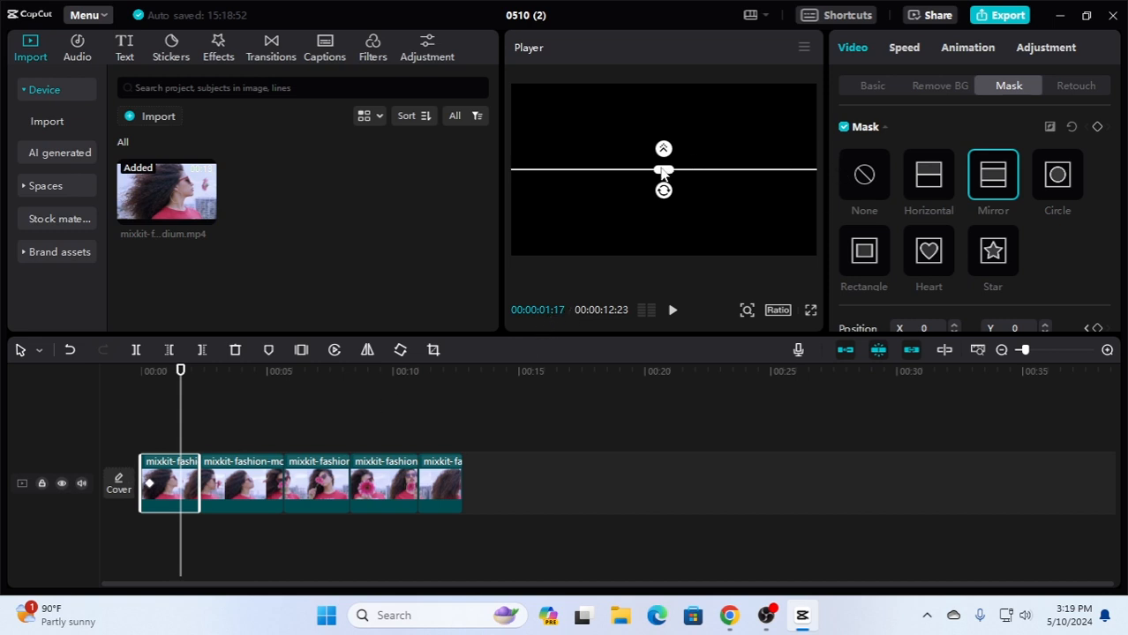
drag(663, 174, 652, 298)
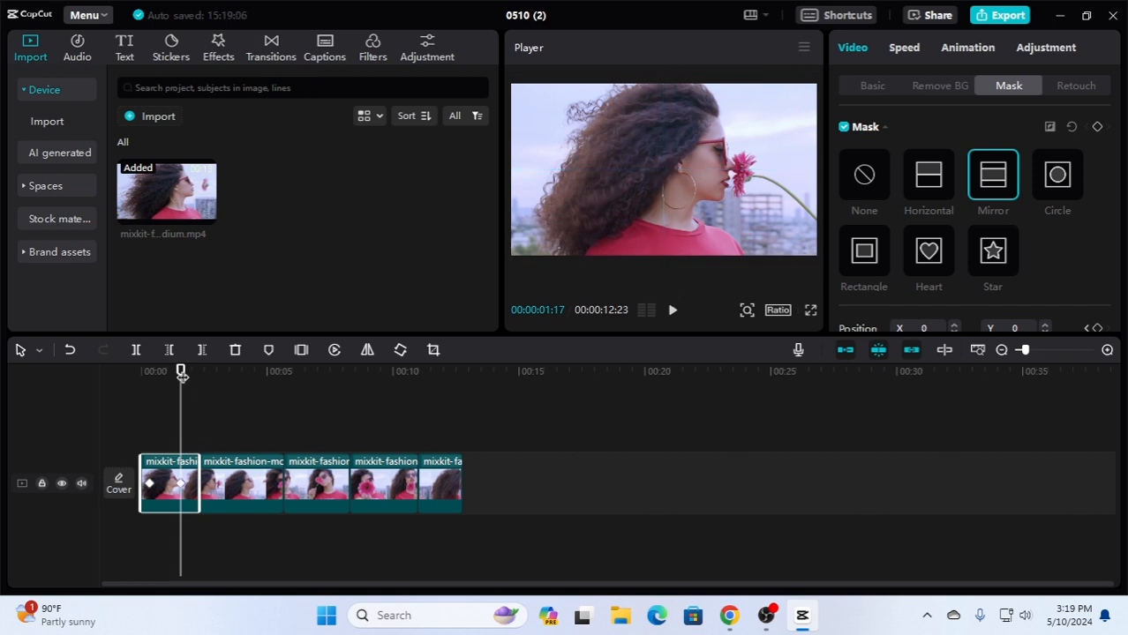
Play the timeline from the start to check the first segment's mask opening, stopping within the second segment
drag(181, 375, 122, 391)
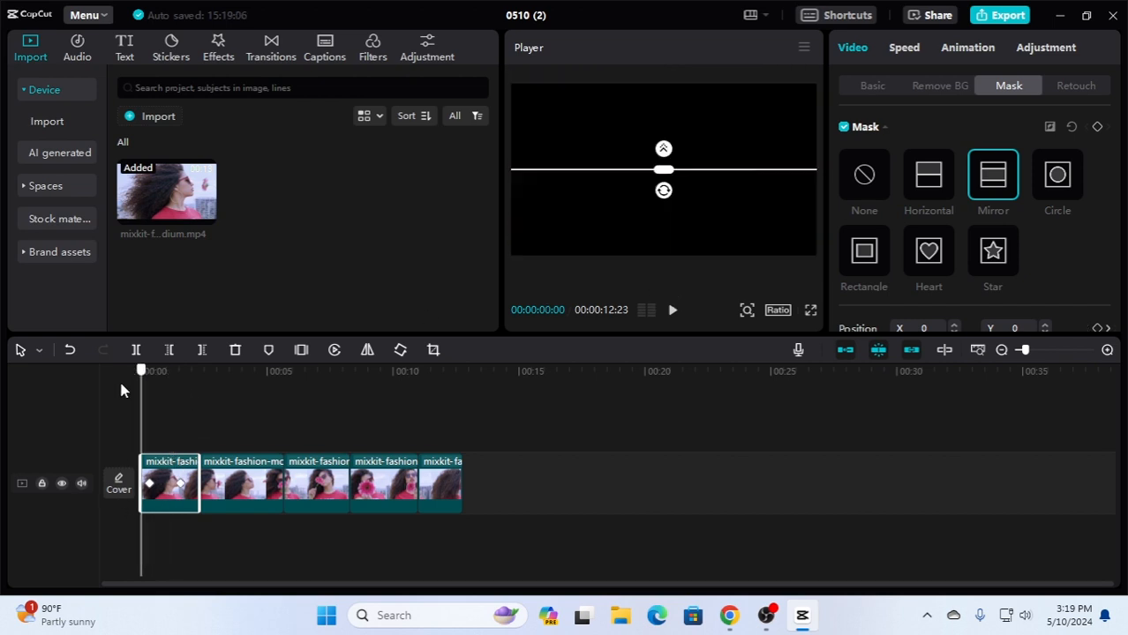
click(673, 310)
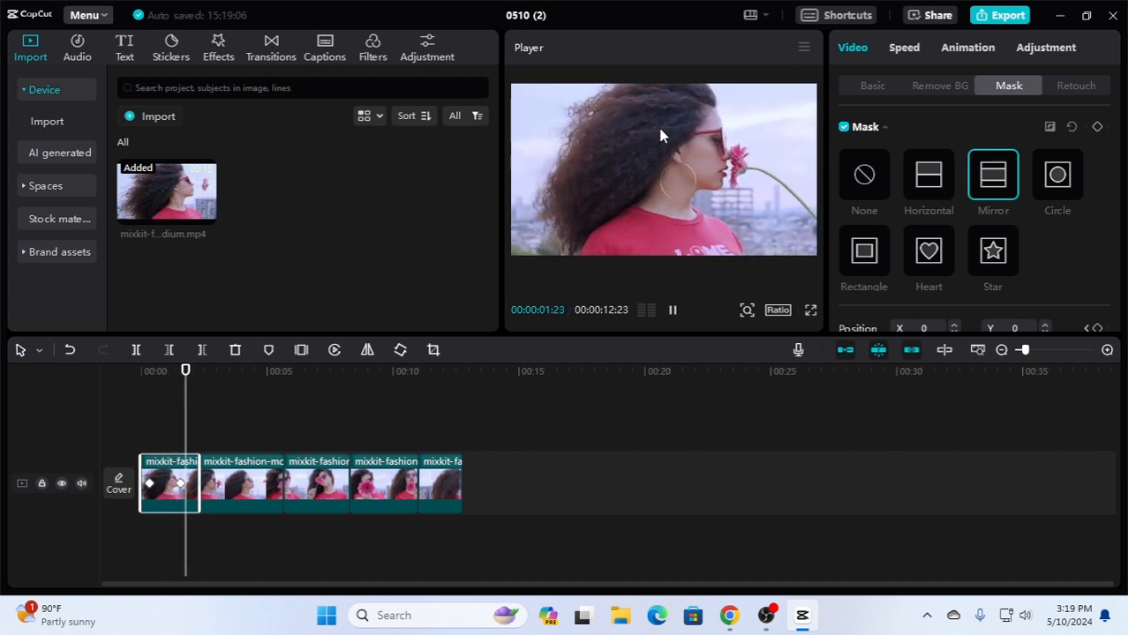
key(space)
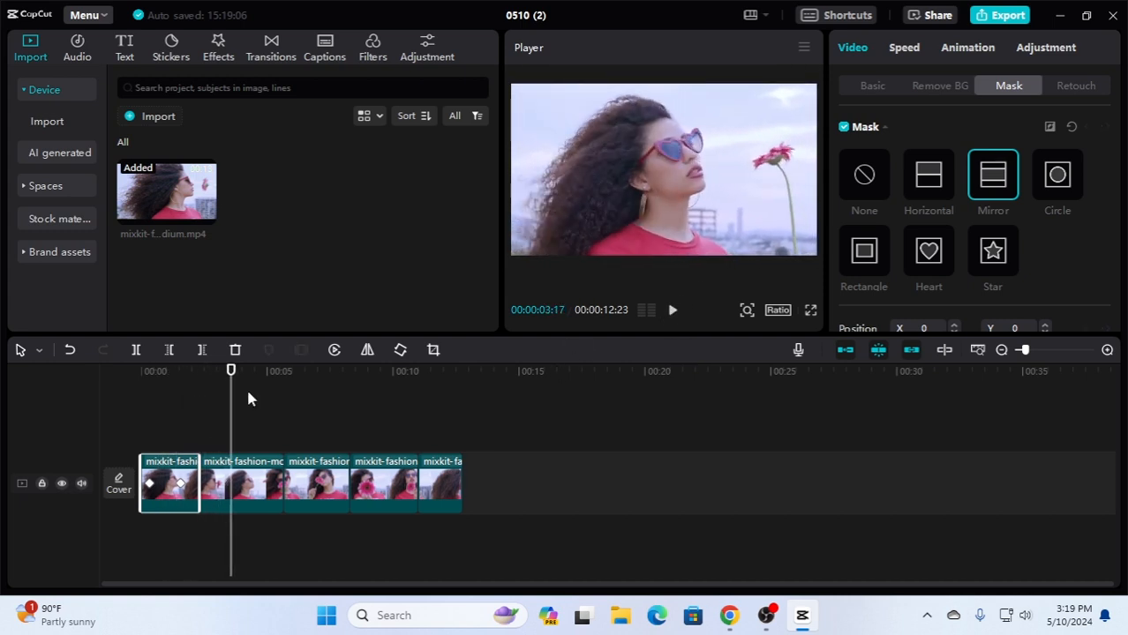
Apply a Mirror mask to the second clip segment at 00:00:03:00, rotate it diagonally and collapse it to a thin line through the centre
mouse_move(231, 380)
mouse_down()
mouse_move(140, 390)
mouse_move(181, 395)
mouse_move(148, 388)
mouse_move(142, 402)
mouse_move(181, 405)
mouse_move(217, 381)
mouse_up()
click(247, 479)
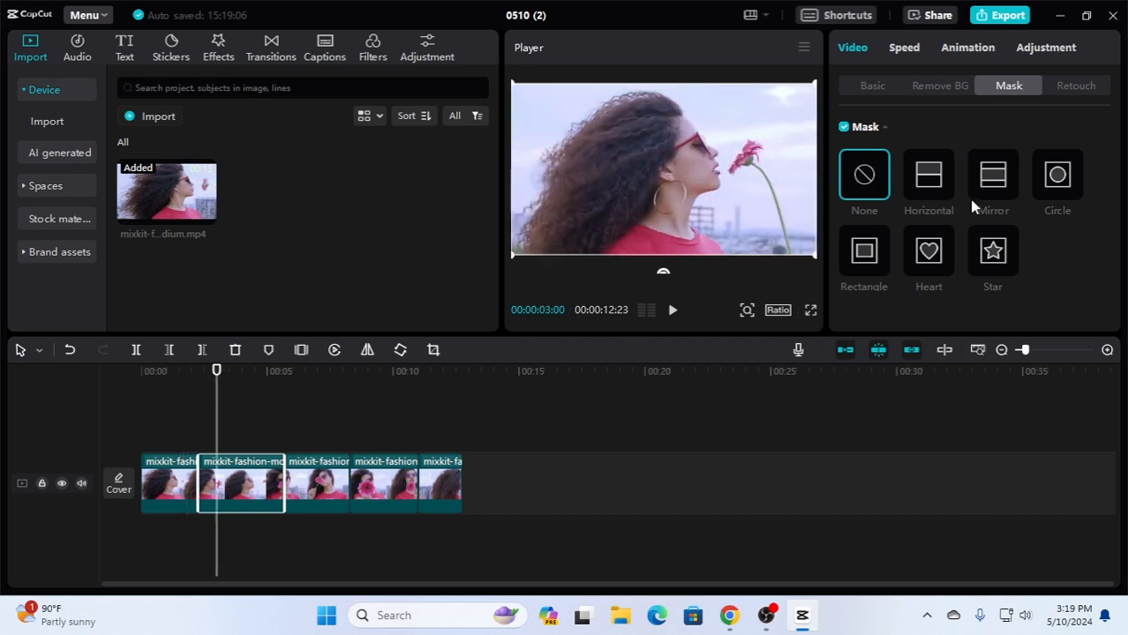
click(994, 181)
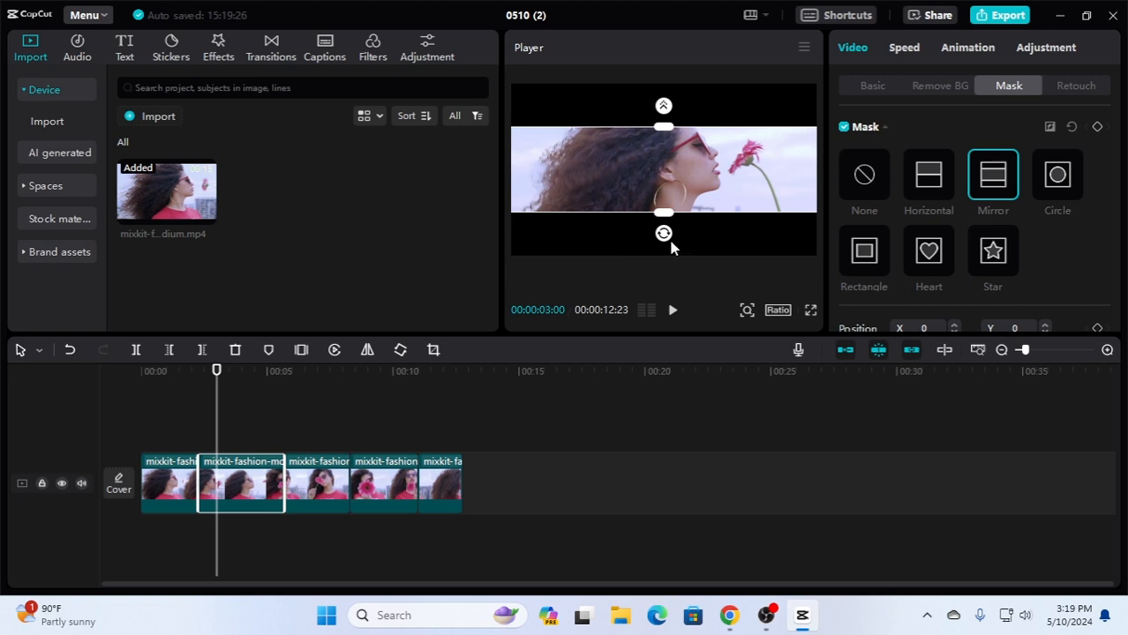
drag(665, 235, 679, 187)
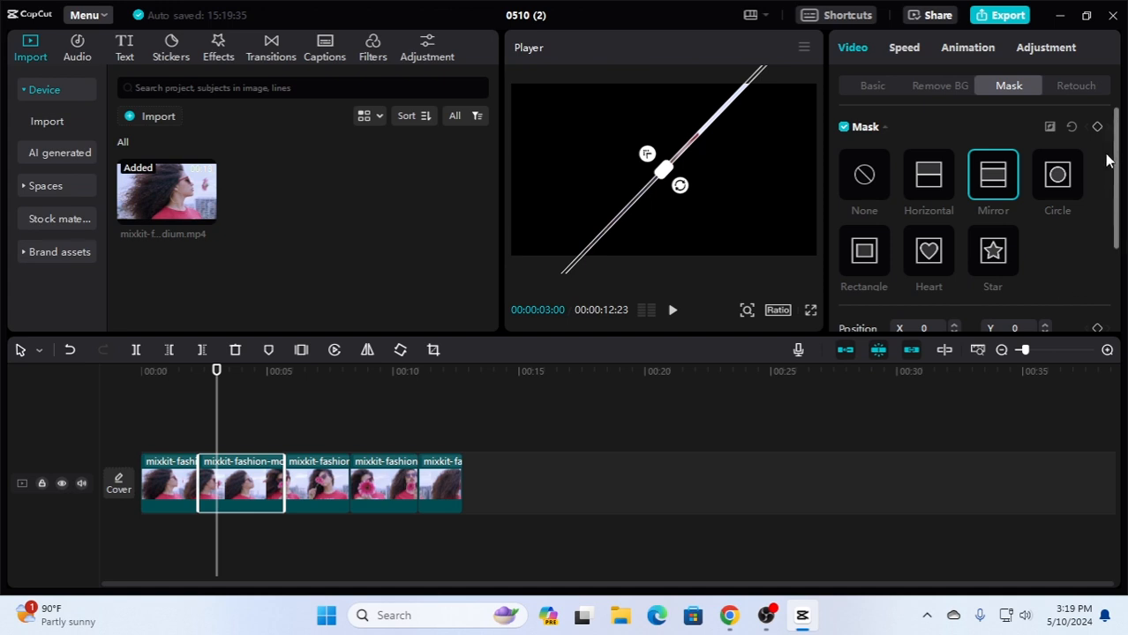
Animate the second segment's mask with a closed keyframe at 00:00:03:00 and the mask opened over the full frame at 00:00:04:20
click(1097, 127)
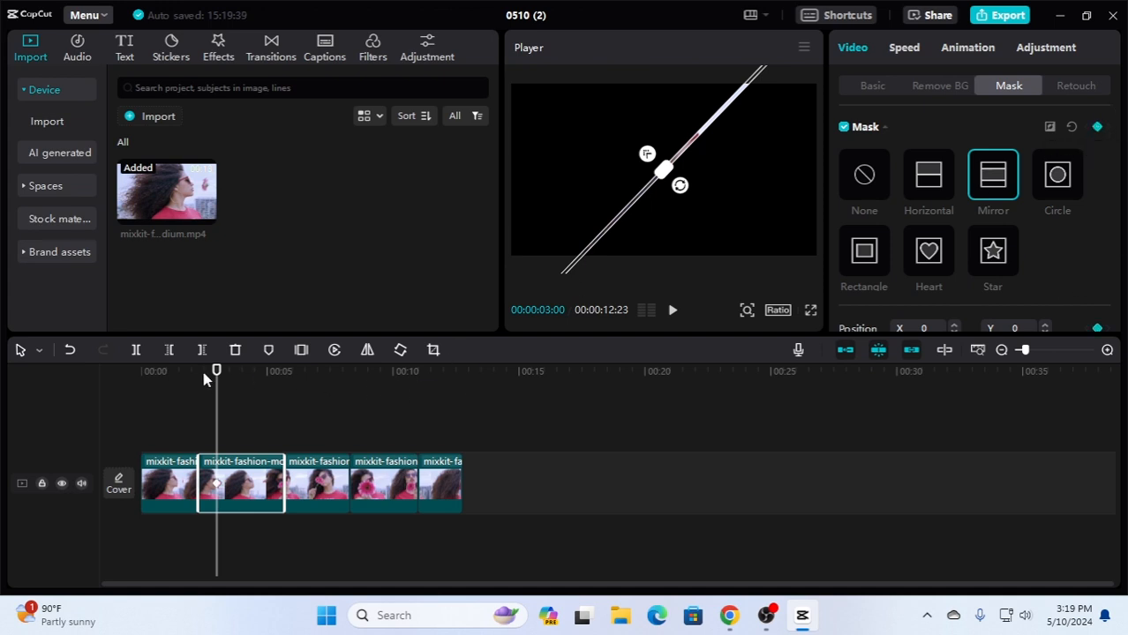
drag(216, 371, 259, 371)
drag(666, 176, 764, 276)
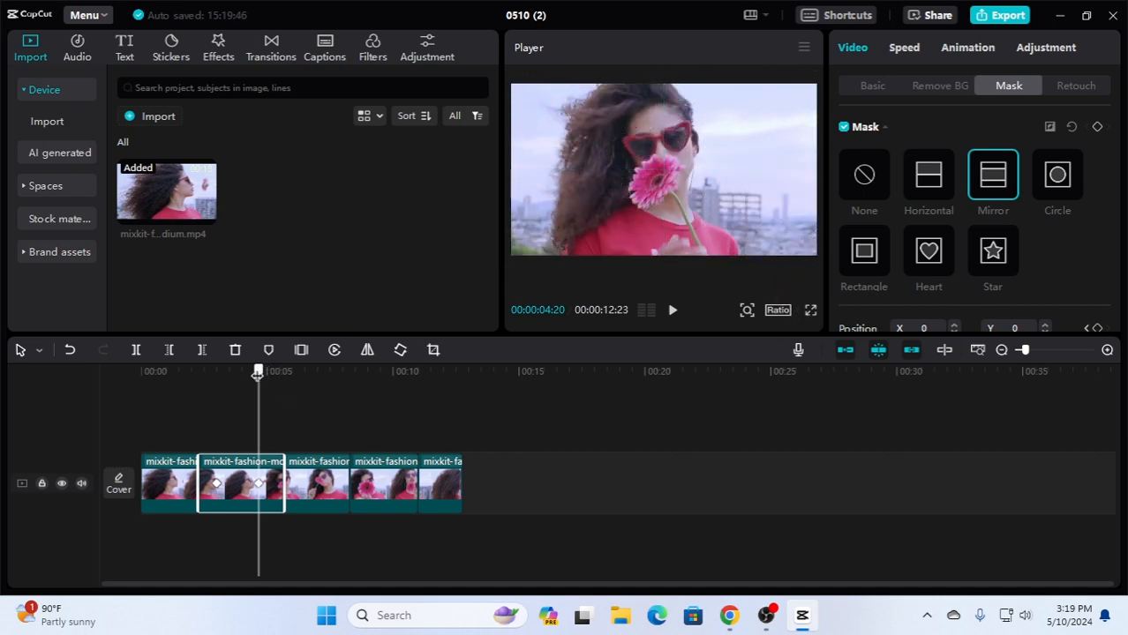
Play the timeline from the start to check the first two mask openings, stopping after the second segment
drag(257, 373, 85, 387)
click(672, 312)
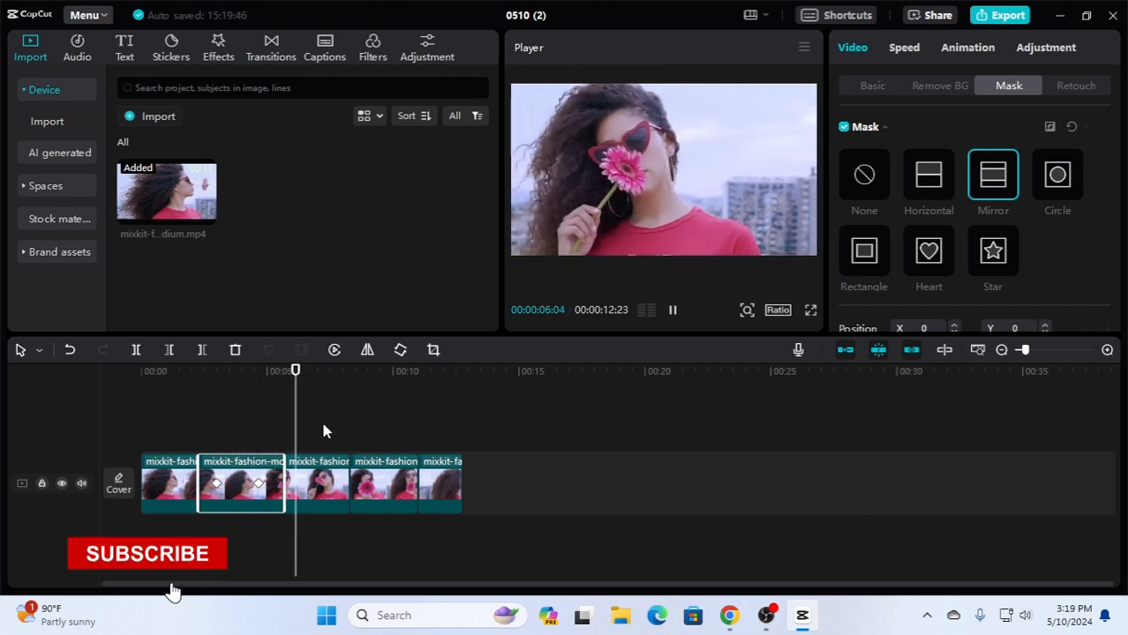
click(675, 311)
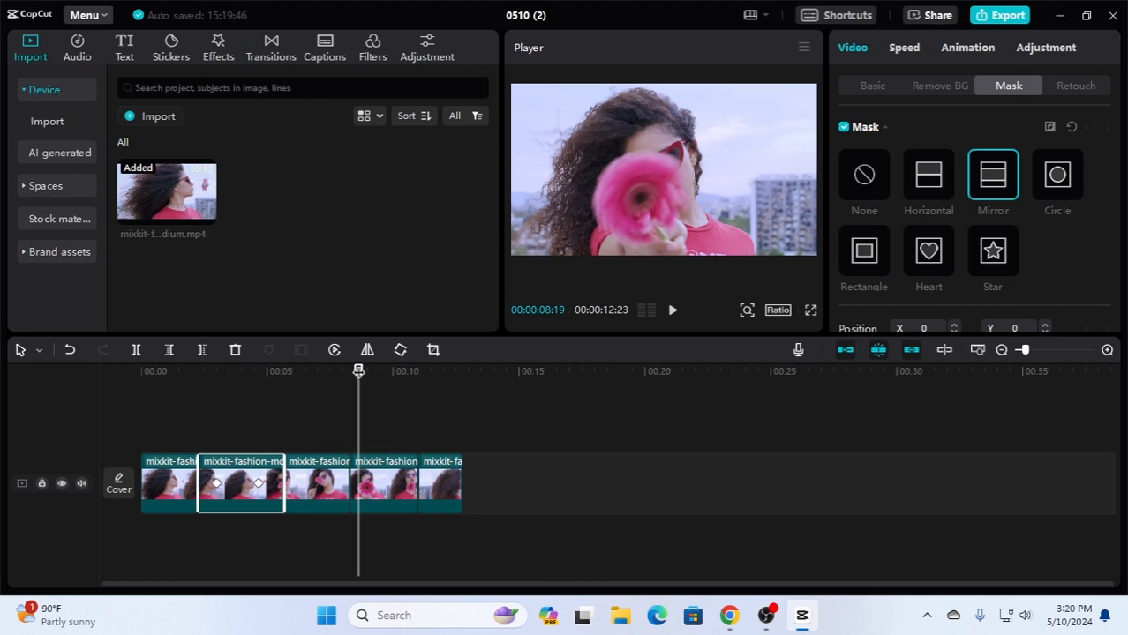
Apply a Horizontal mask to the third segment at 00:00:06:05, tilt it diagonally and move it to the frame's top-left corner at X -609, Y 360
drag(356, 371, 296, 371)
click(312, 474)
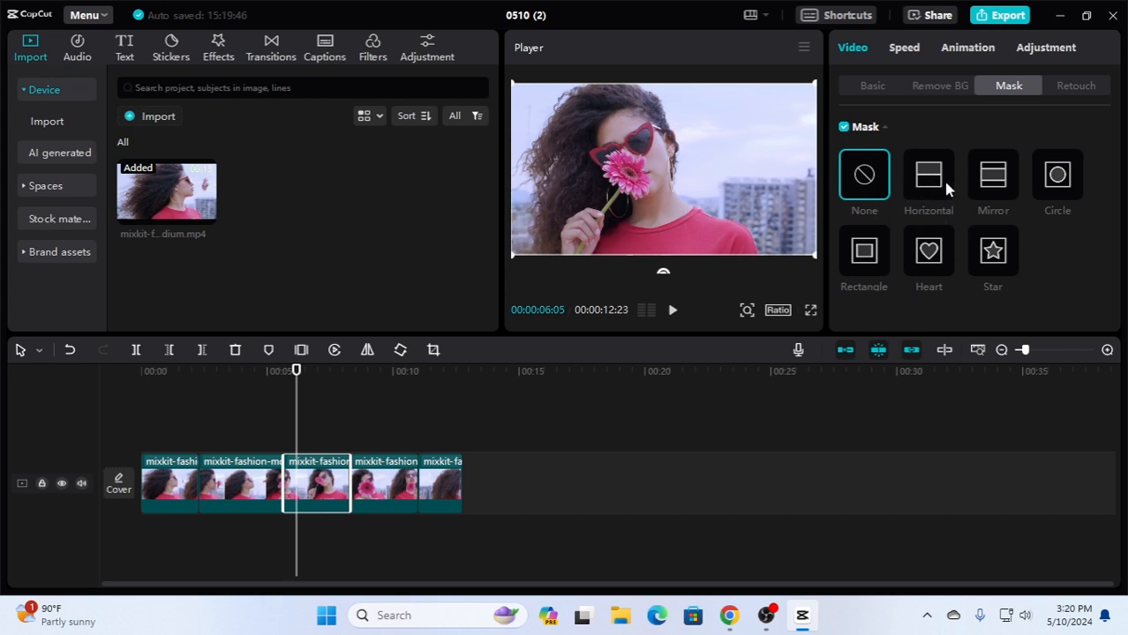
click(927, 181)
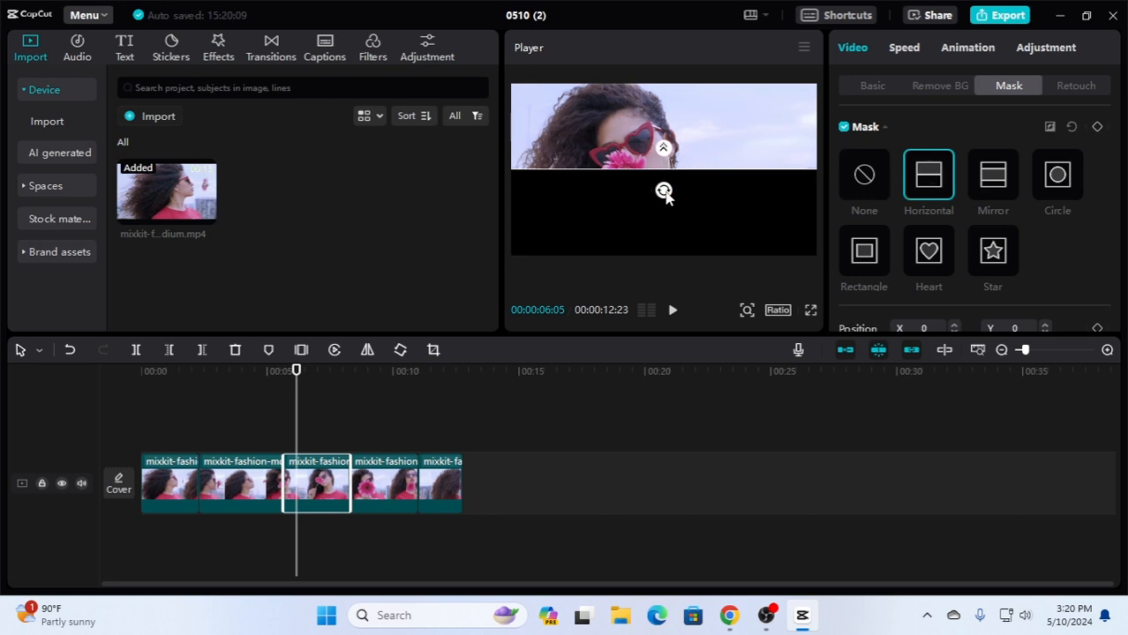
drag(664, 192, 691, 196)
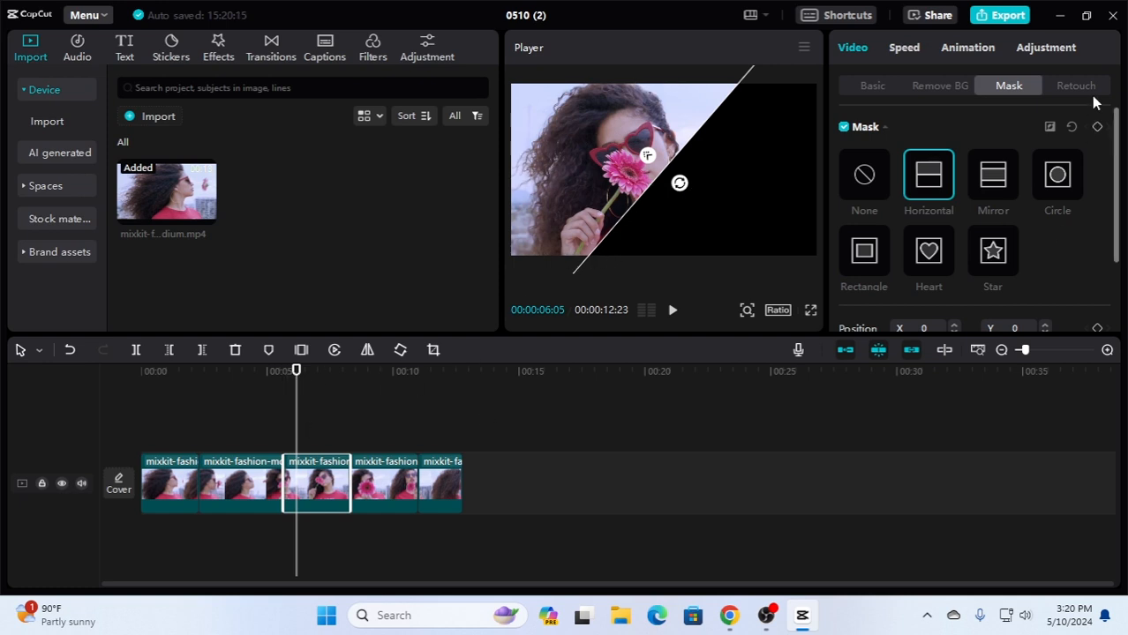
drag(647, 173, 502, 77)
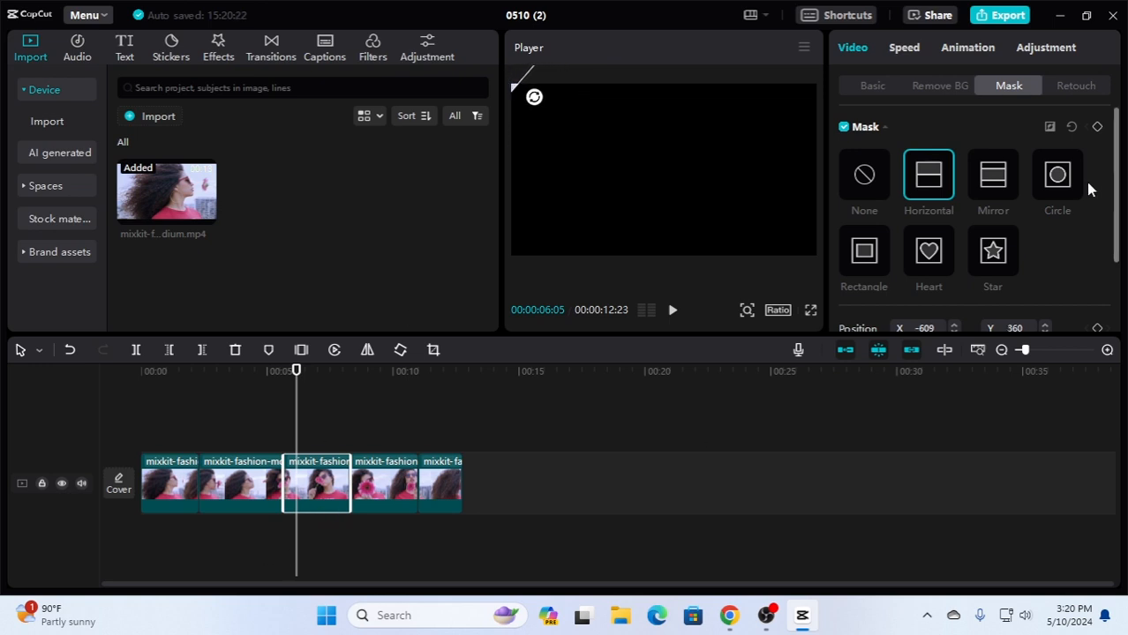
Keyframe the third segment's mask at 00:00:06:05, and at 00:00:07:14 move it to X 640, Y -360 to reveal the full frame
click(1097, 126)
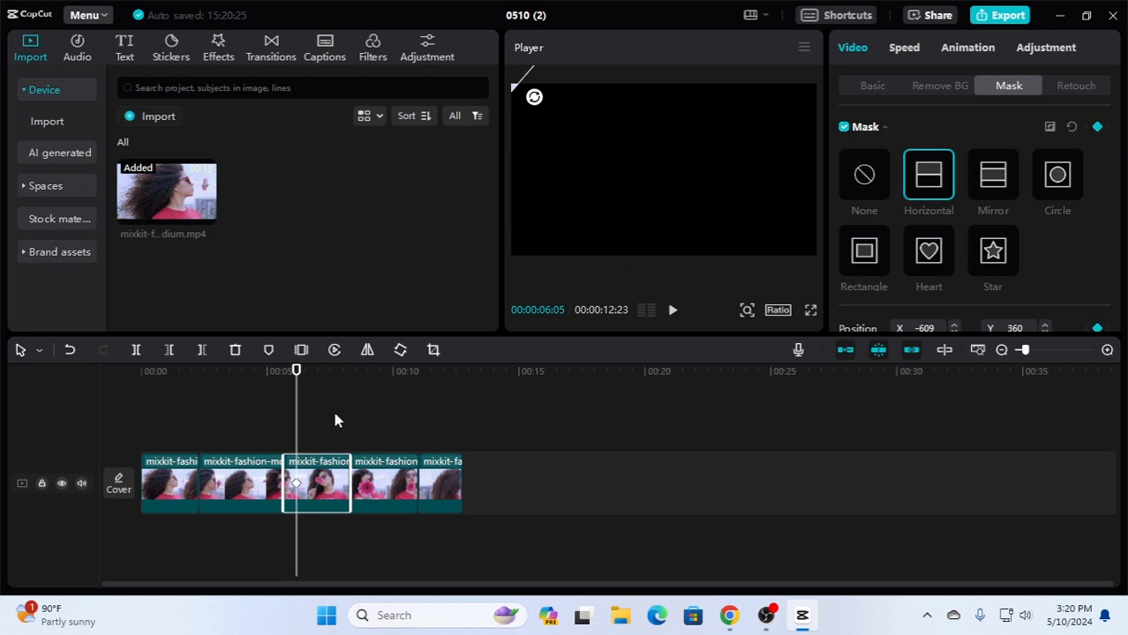
drag(297, 371, 329, 372)
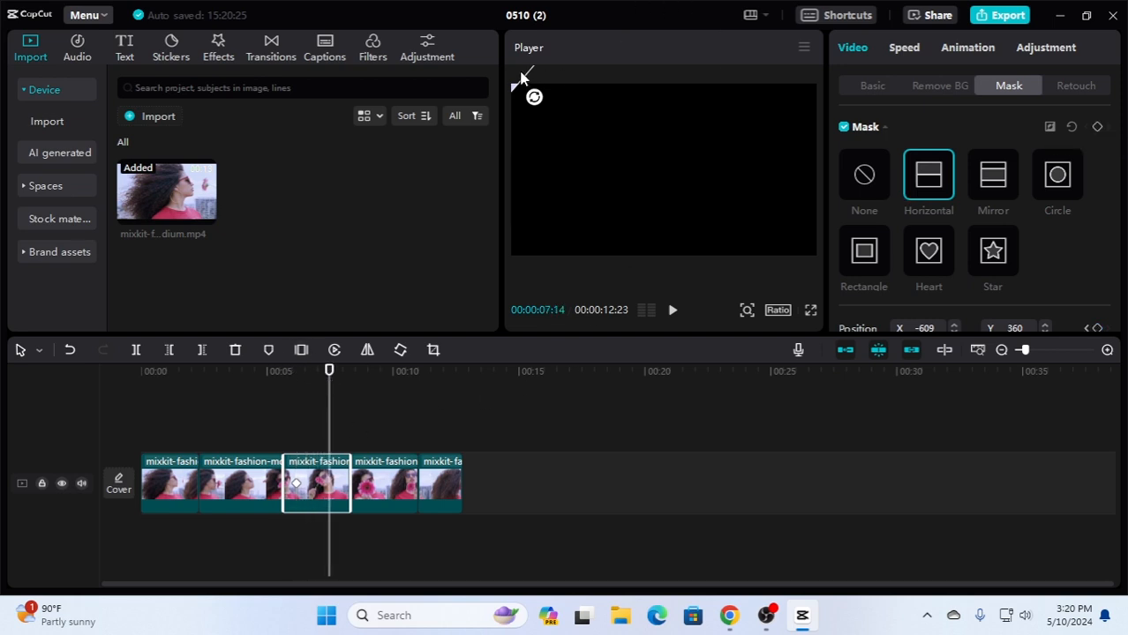
drag(521, 77, 825, 380)
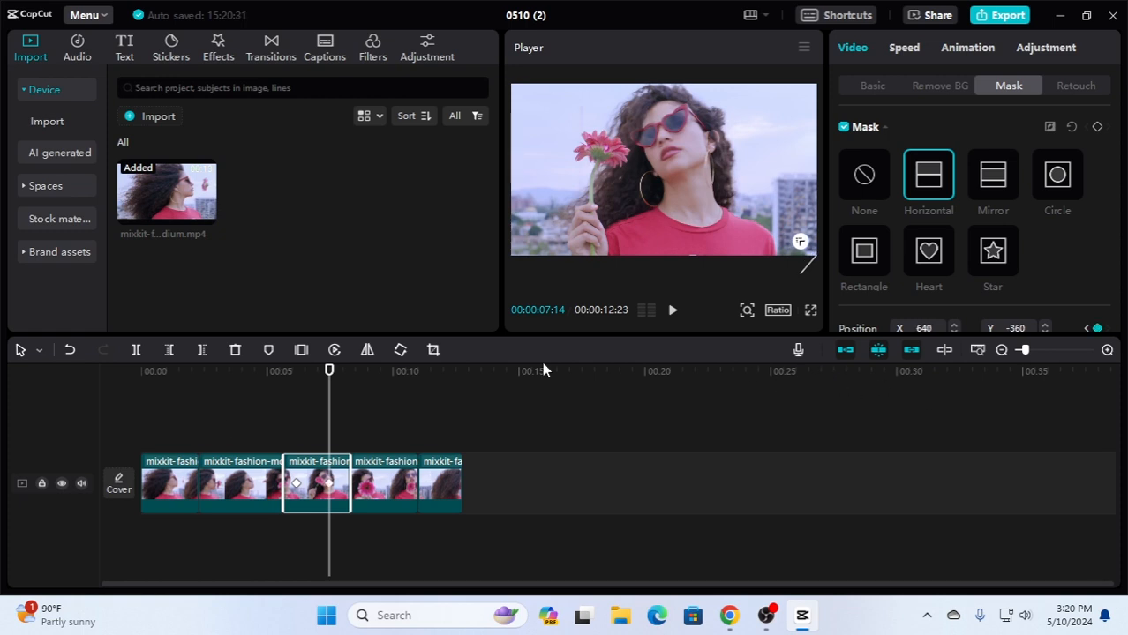
Play the timeline from the start to check all three mask openings, stopping within the fourth segment
drag(326, 375, 22, 398)
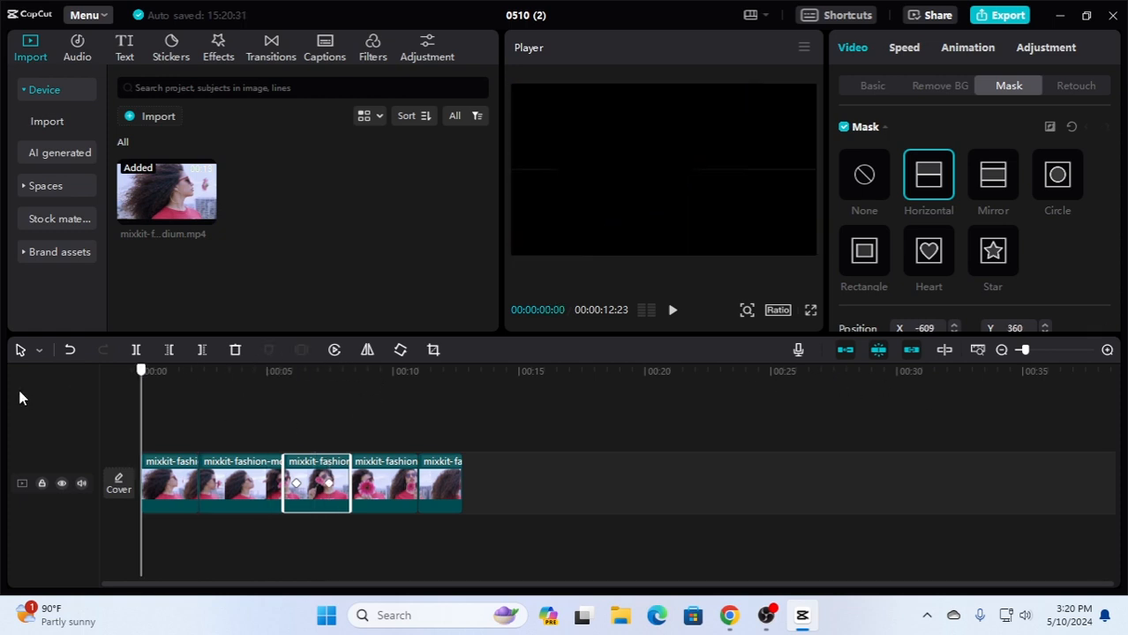
click(672, 313)
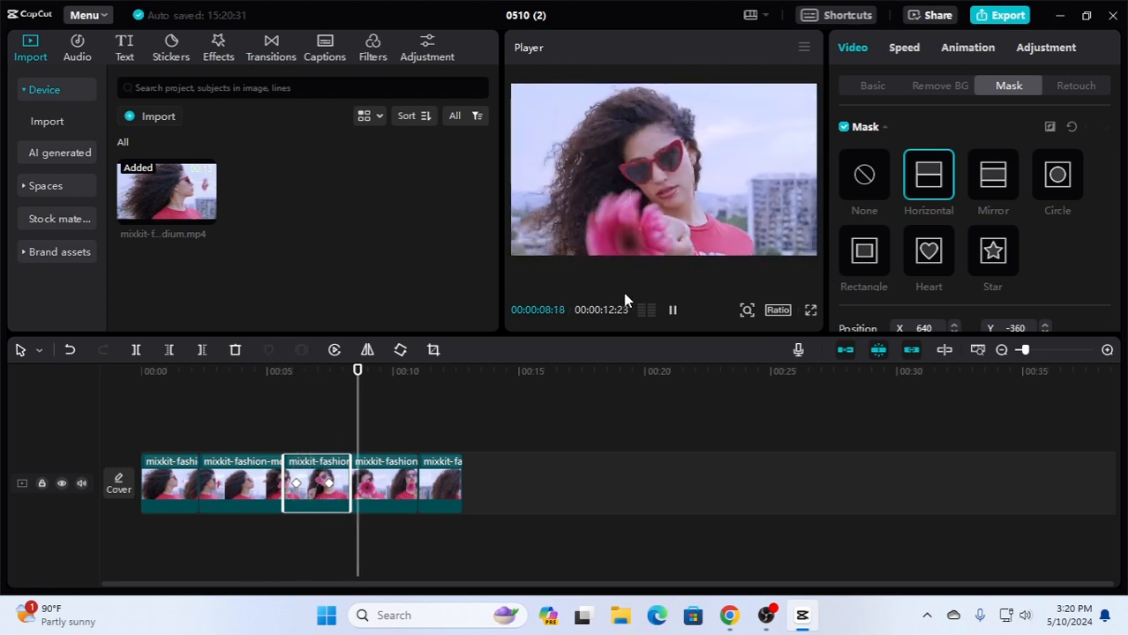
click(673, 313)
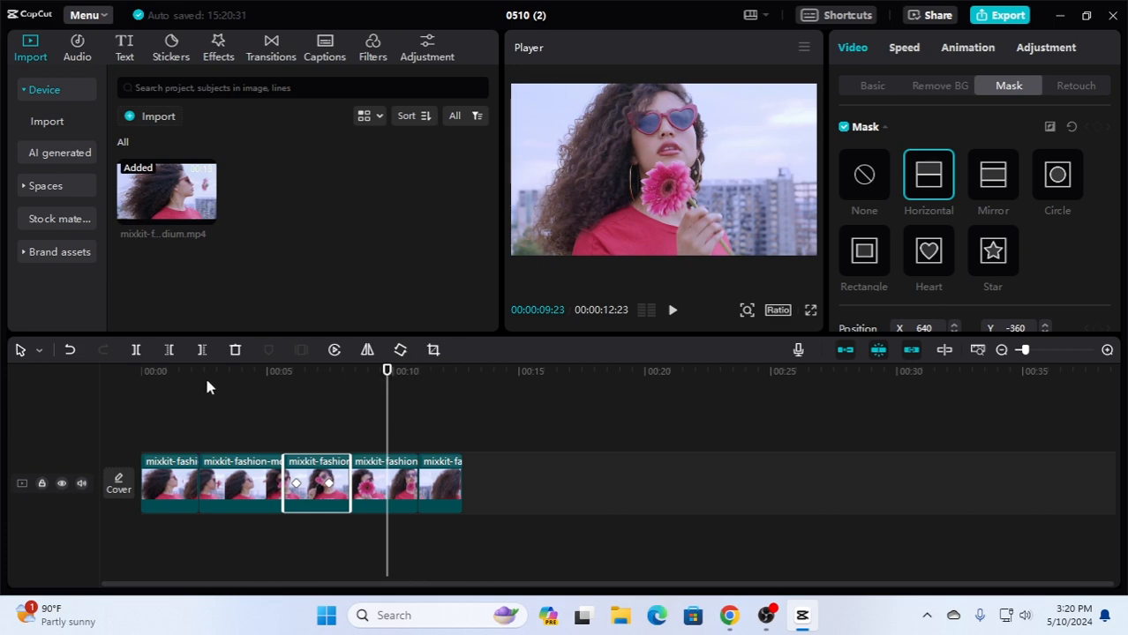
Import the five mixkit transition and whoosh WAV files listed under Today in the Downloads > Music folder
mouse_move(210, 201)
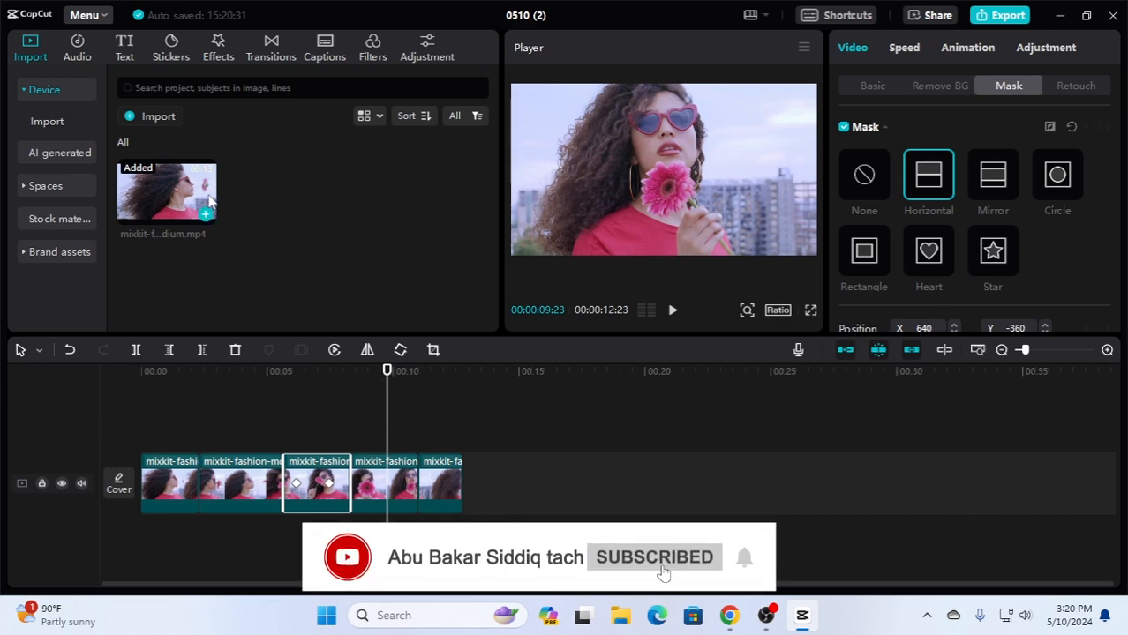
click(146, 117)
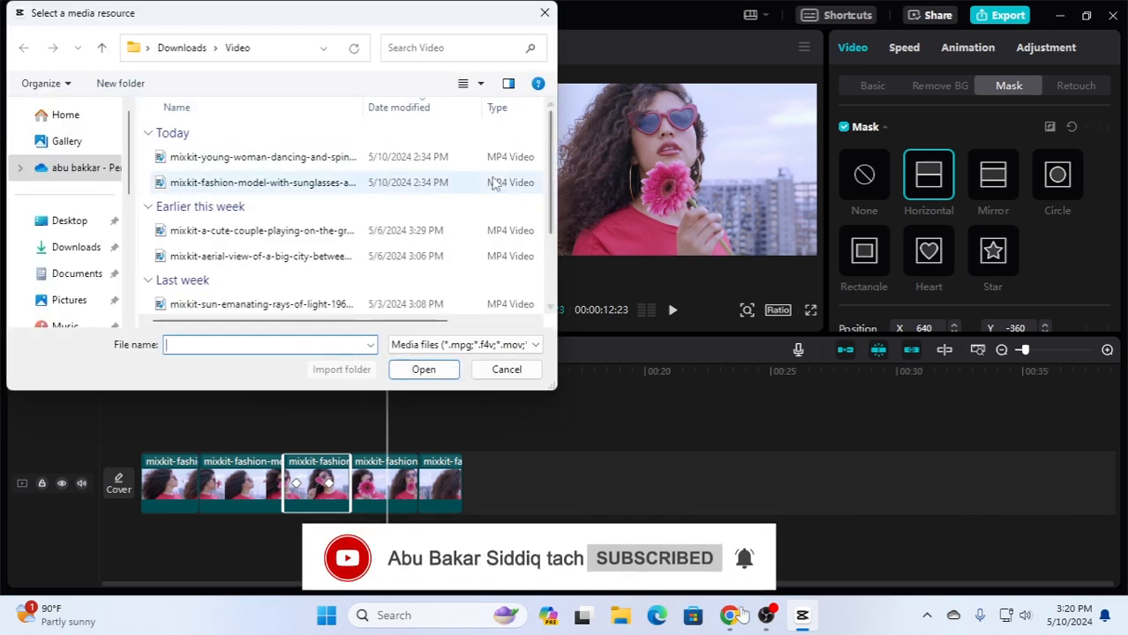
click(77, 246)
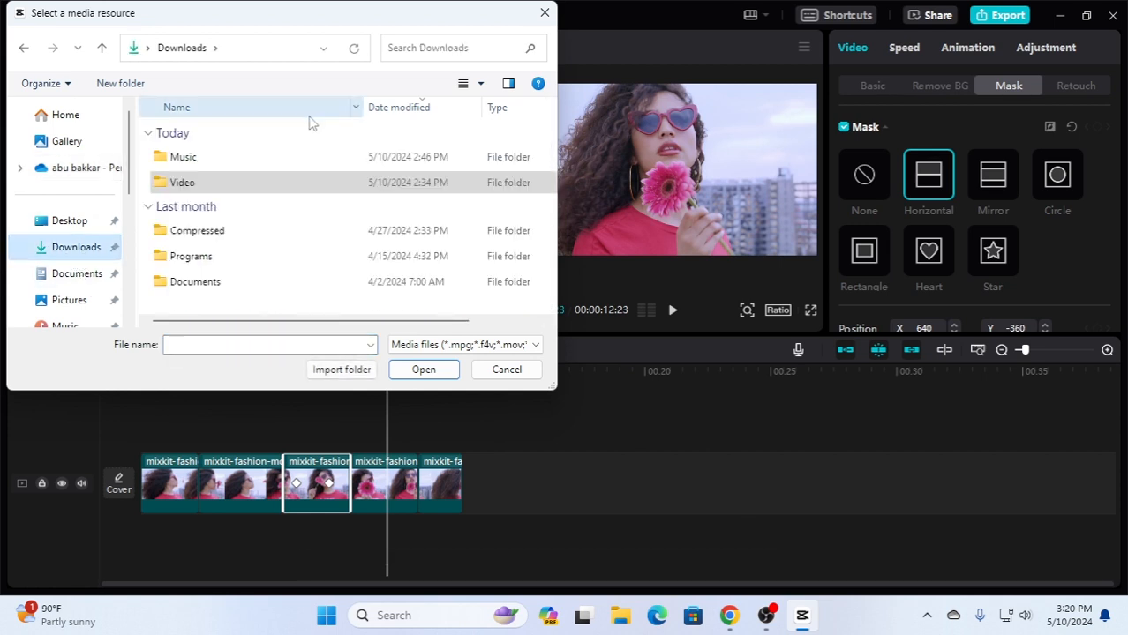
double_click(197, 157)
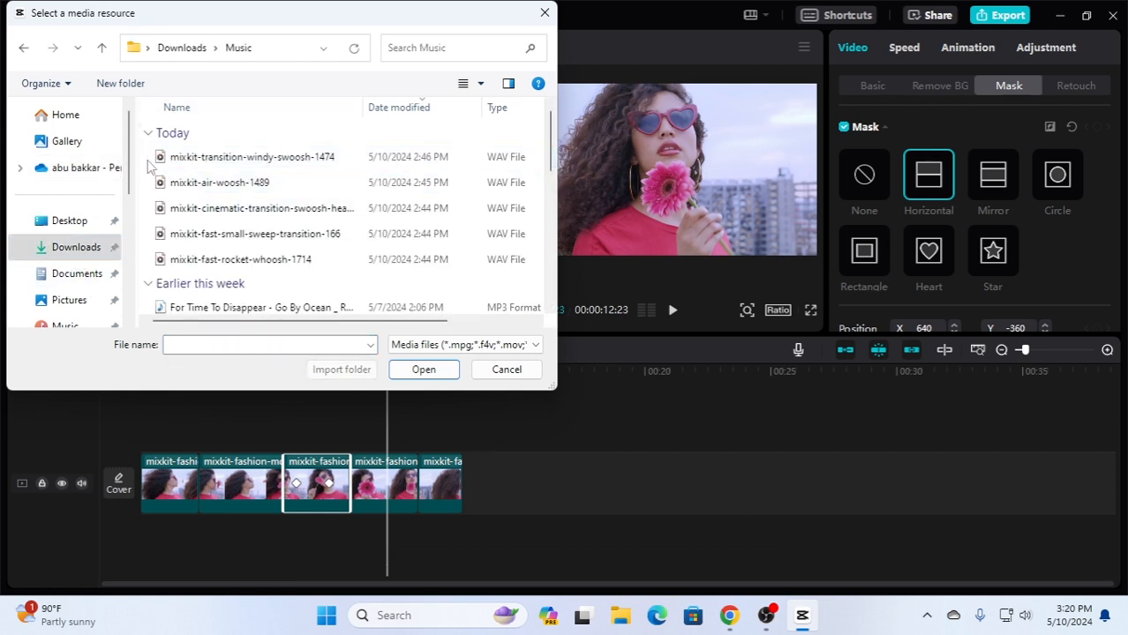
drag(148, 165, 258, 272)
click(424, 369)
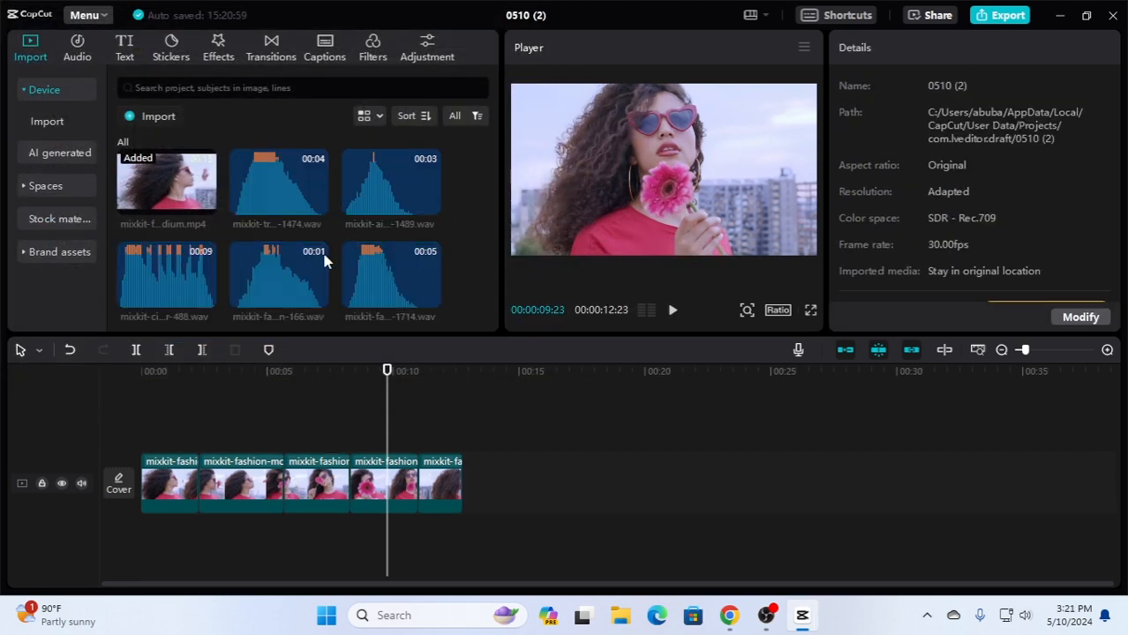
Add the mixkit-transition-windy-swoosh-1474 sound beneath the first video segment and trim it to fit under that segment
drag(315, 205, 142, 533)
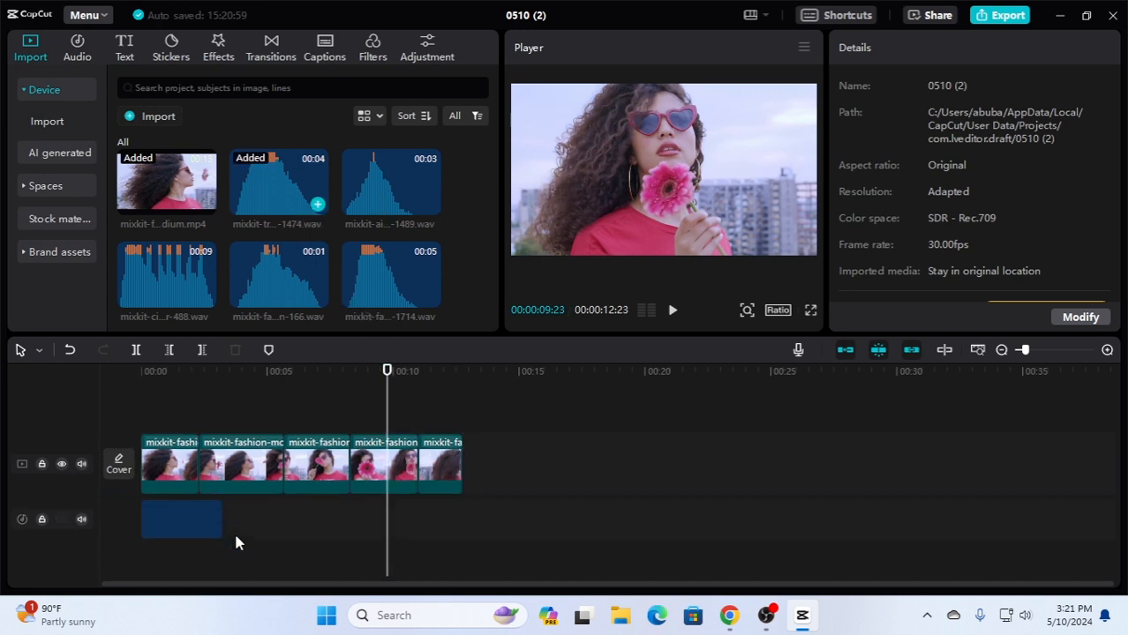
click(194, 522)
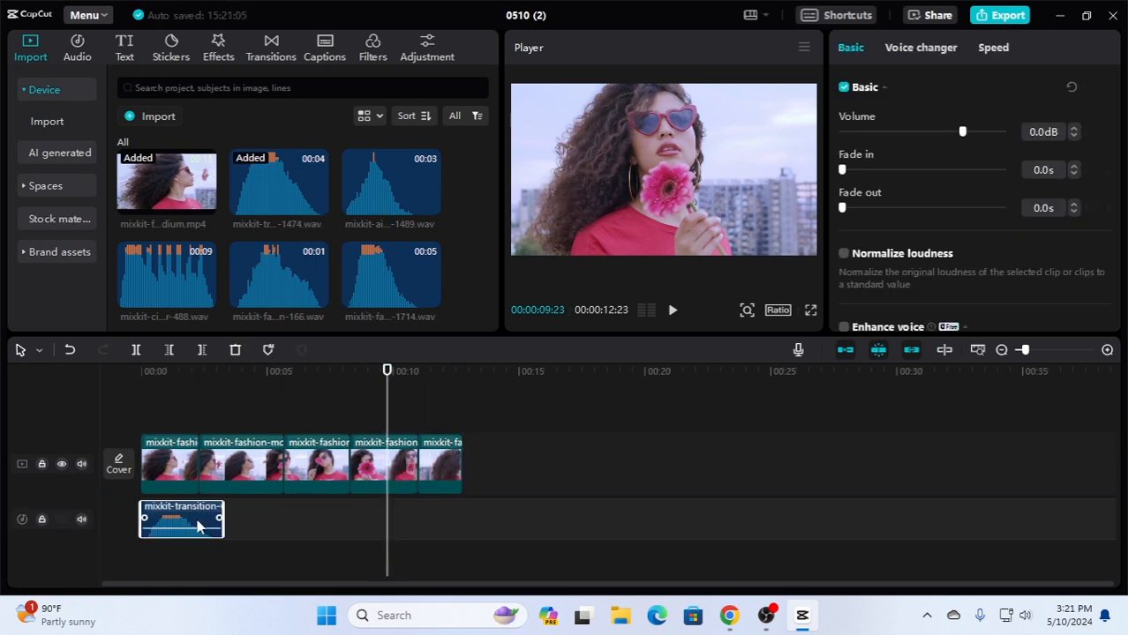
drag(220, 521, 146, 519)
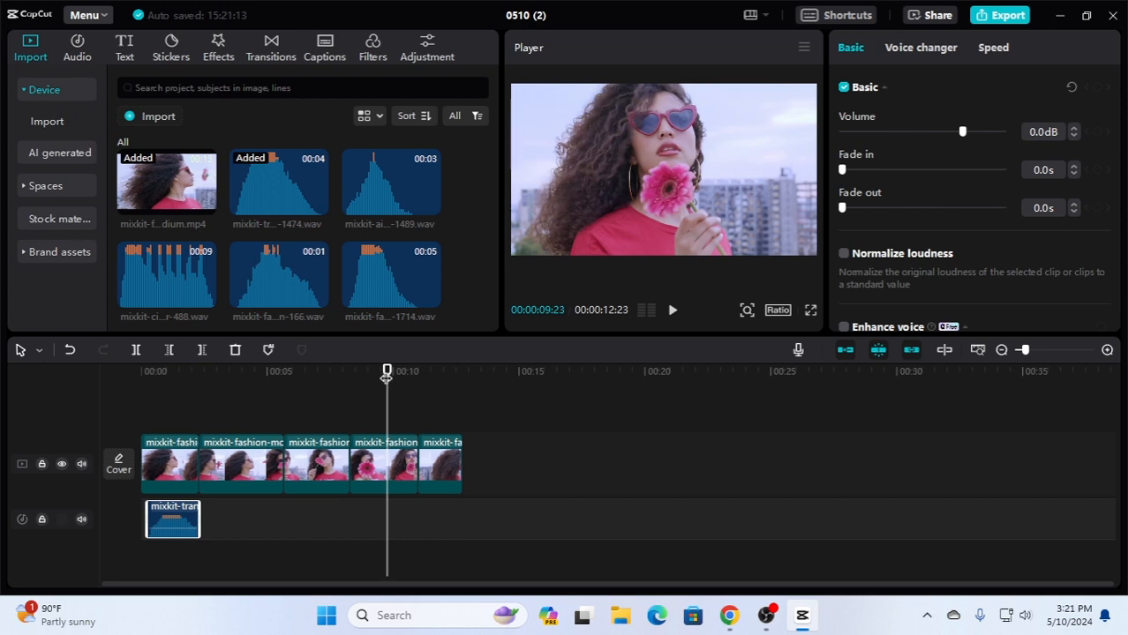
Play the timeline from the start to check the swoosh against the first mask opening, stopping at the second segment
drag(385, 375, 100, 398)
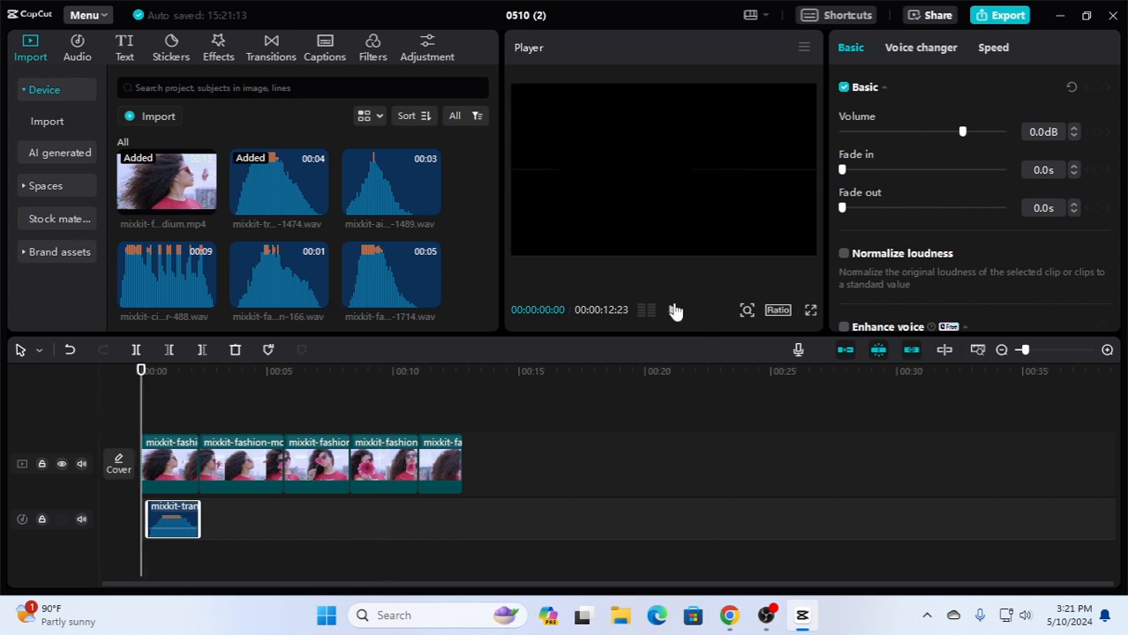
click(673, 311)
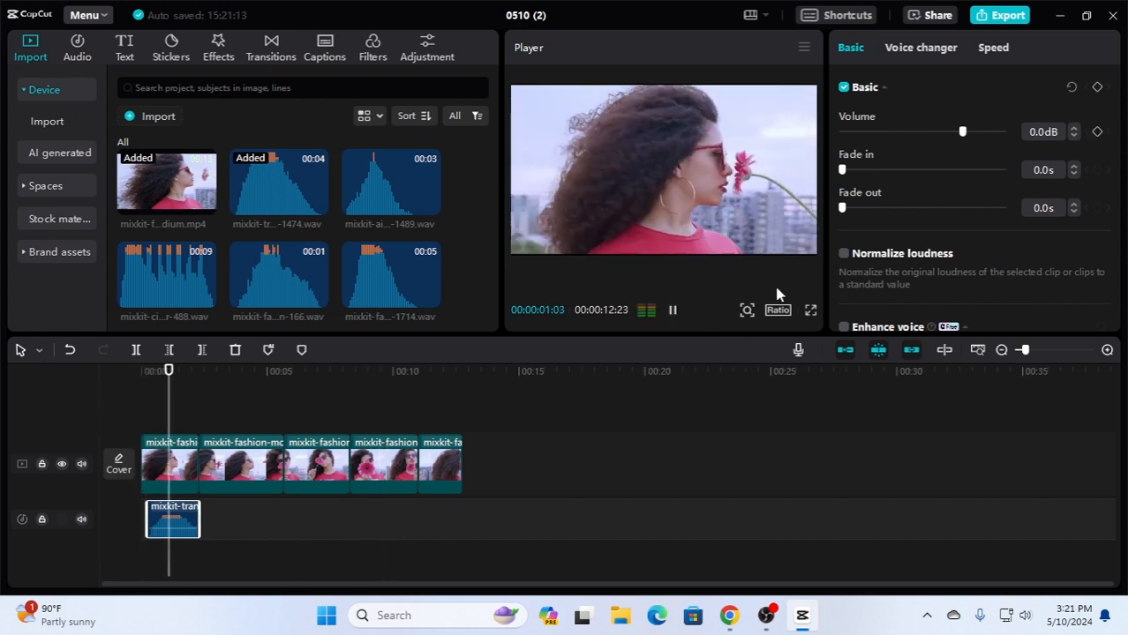
click(672, 318)
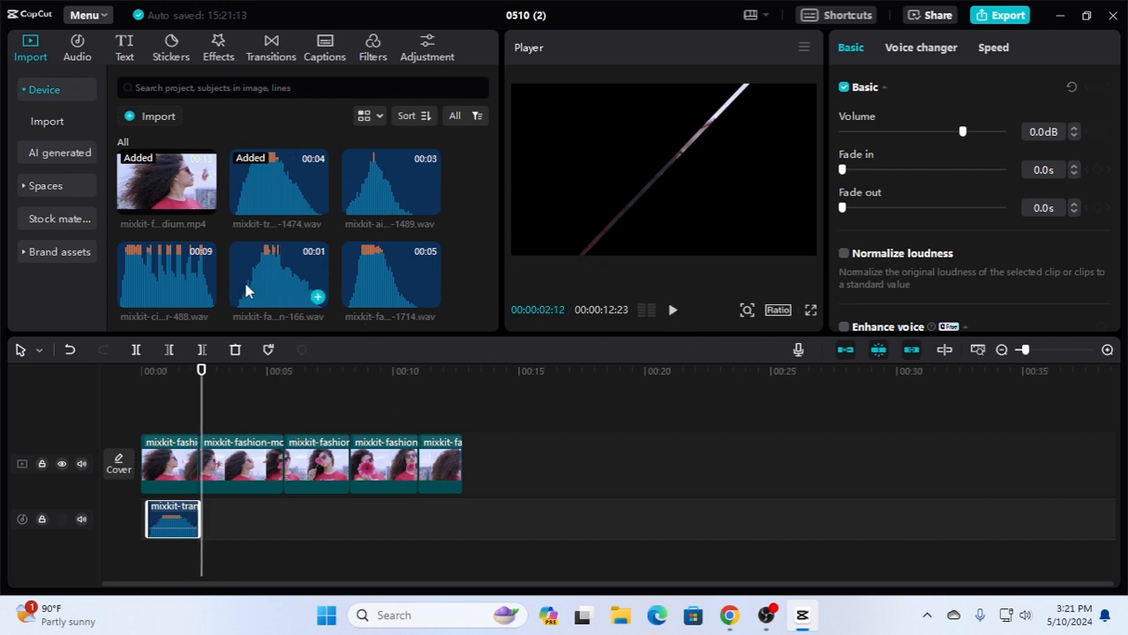
Add the mixkit-air-woosh-1489 sound beneath the second video segment and trim both of its ends
drag(247, 291, 293, 286)
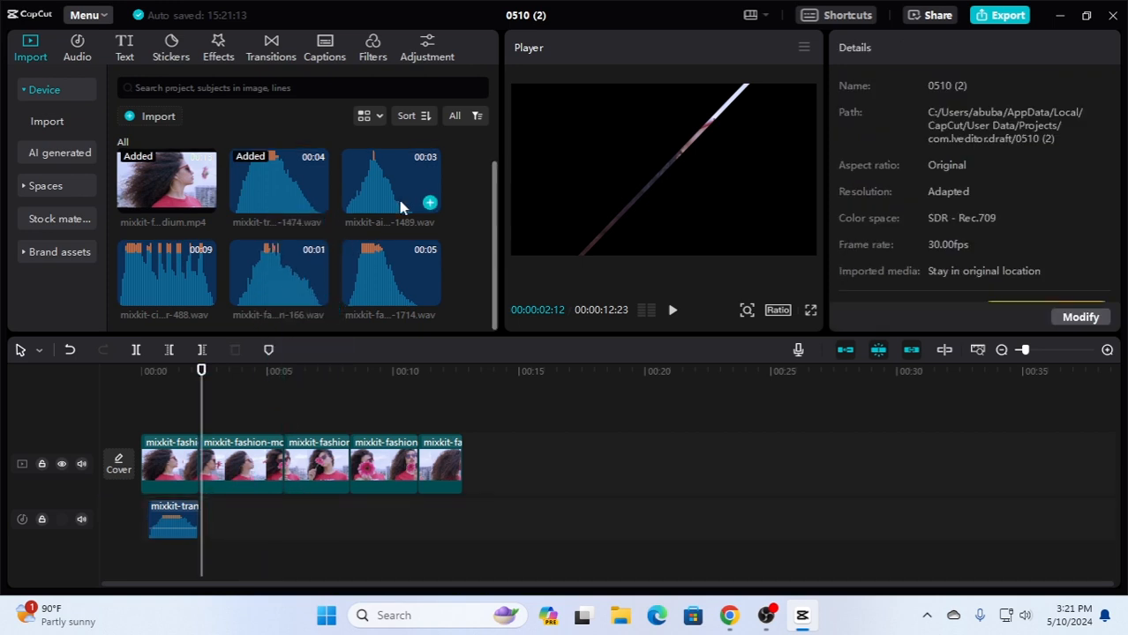
drag(399, 206, 198, 521)
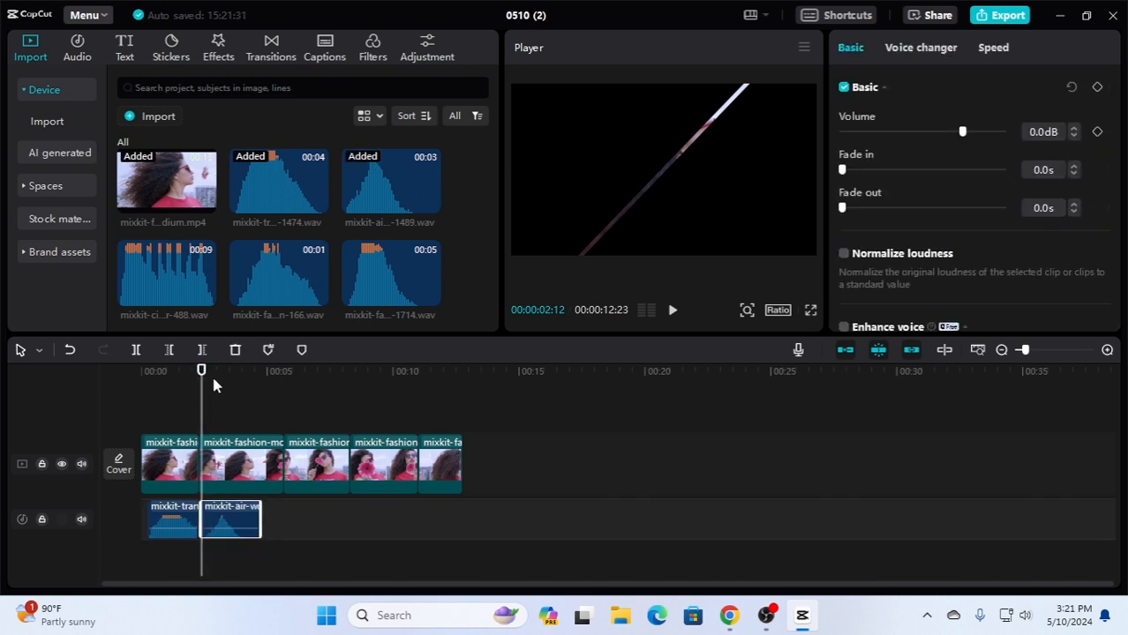
drag(203, 374, 175, 374)
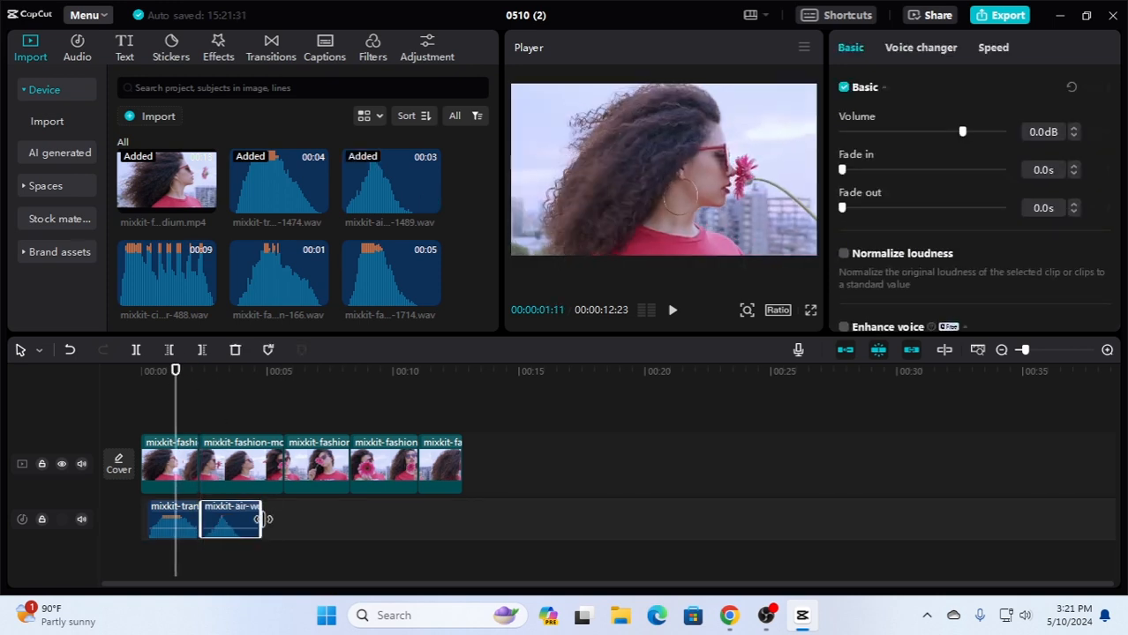
drag(255, 520, 206, 516)
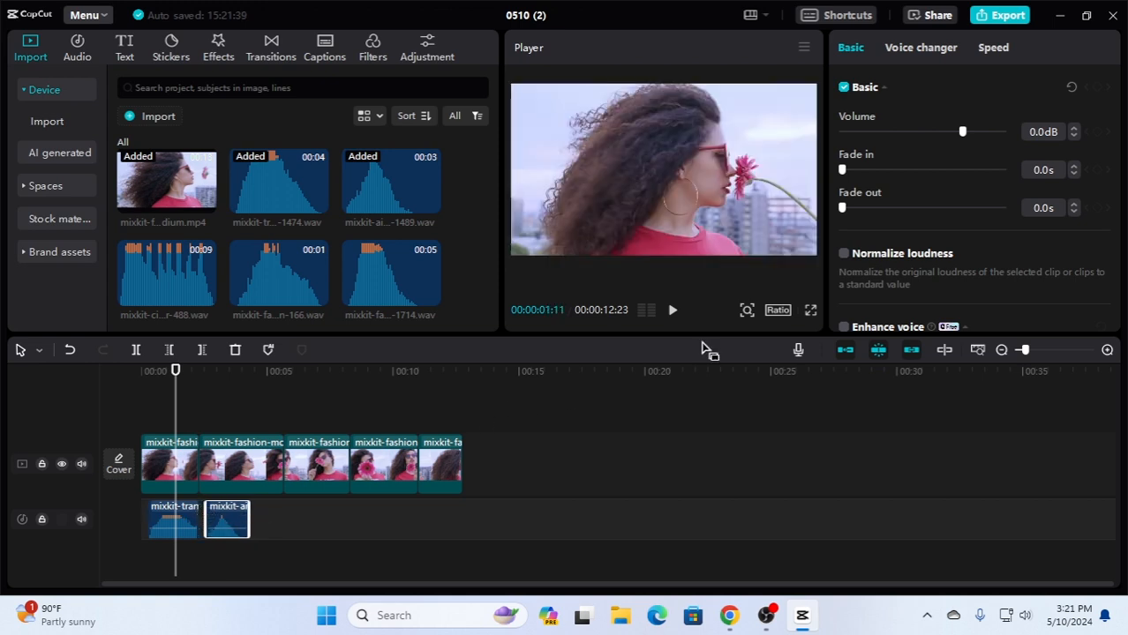
Play the timeline from 00:00:01:11 to near the end to check the sounds, and return the playhead to the third segment's start
click(673, 310)
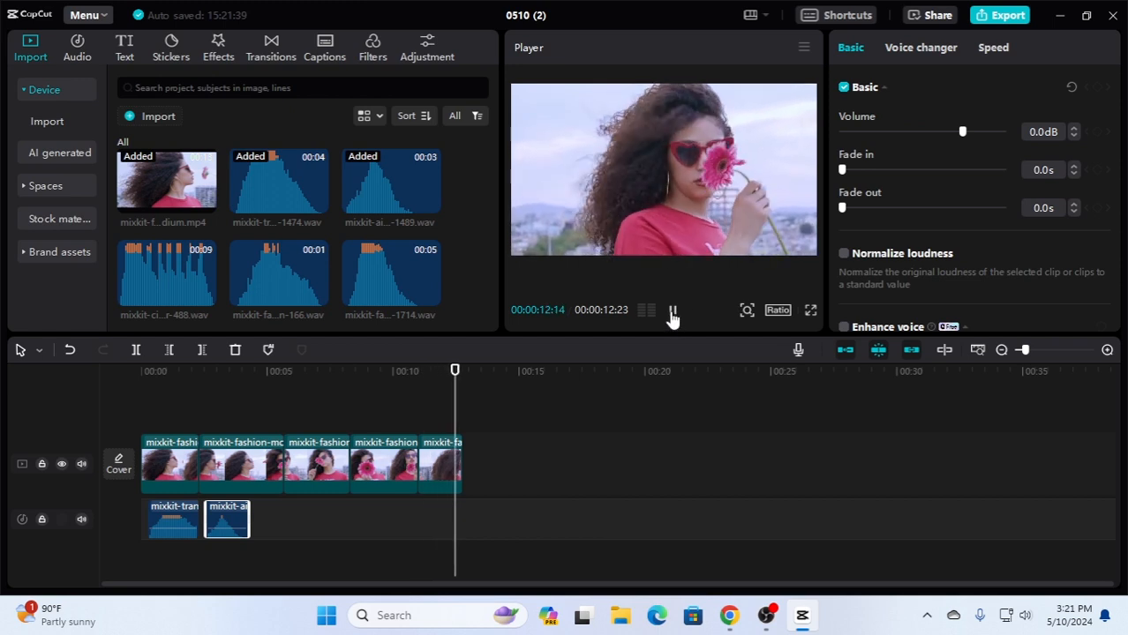
click(673, 310)
drag(458, 377, 282, 394)
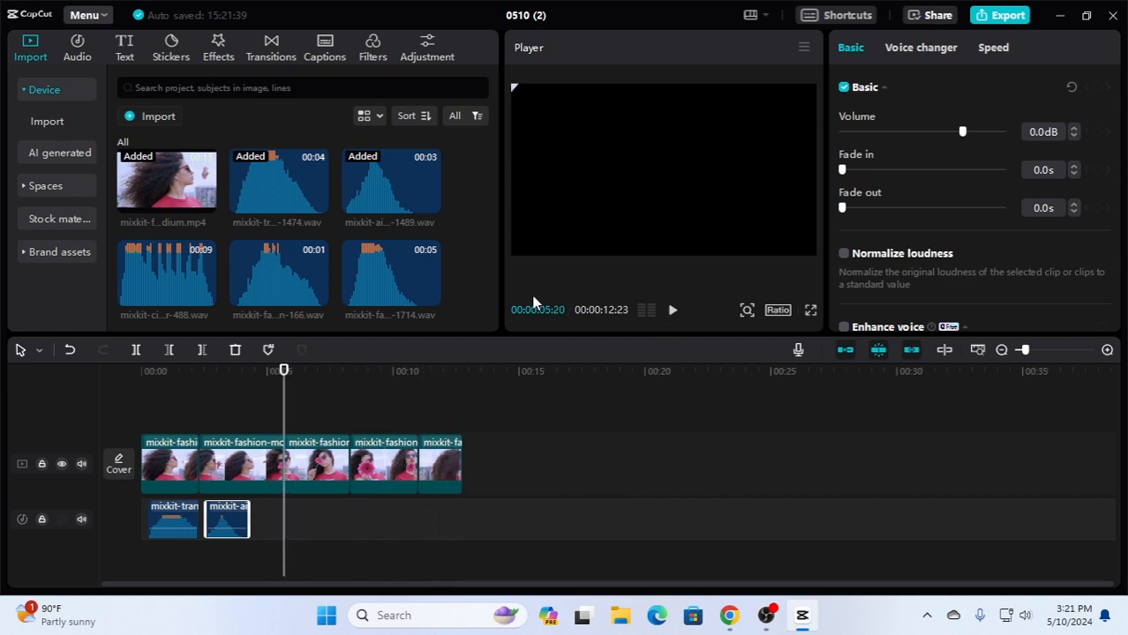